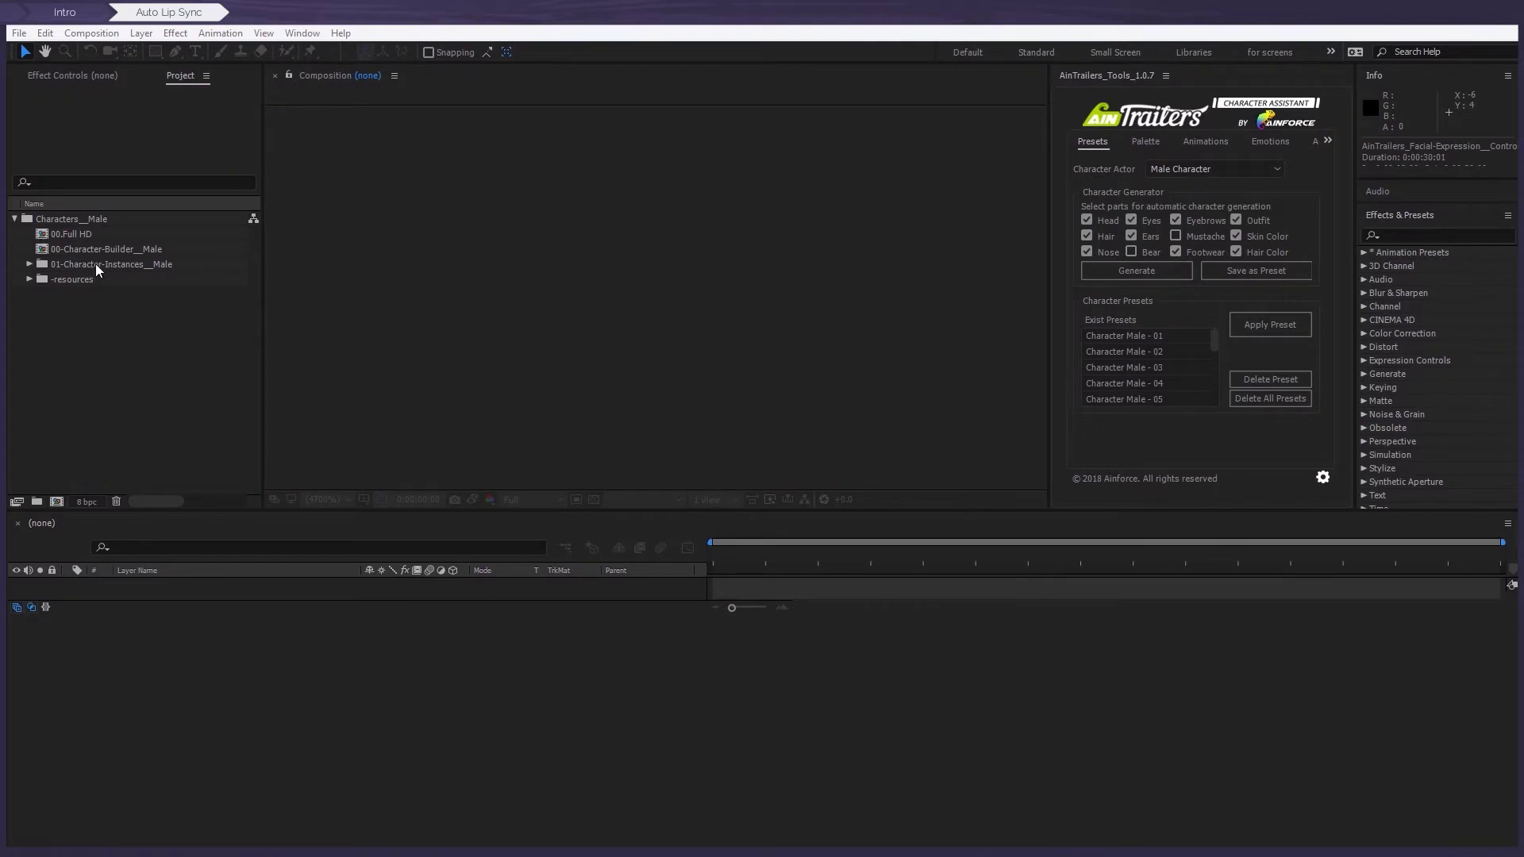
# Drag audio track.wav from the Music folder into the After Effects Project panel
pyautogui.click(104, 265)
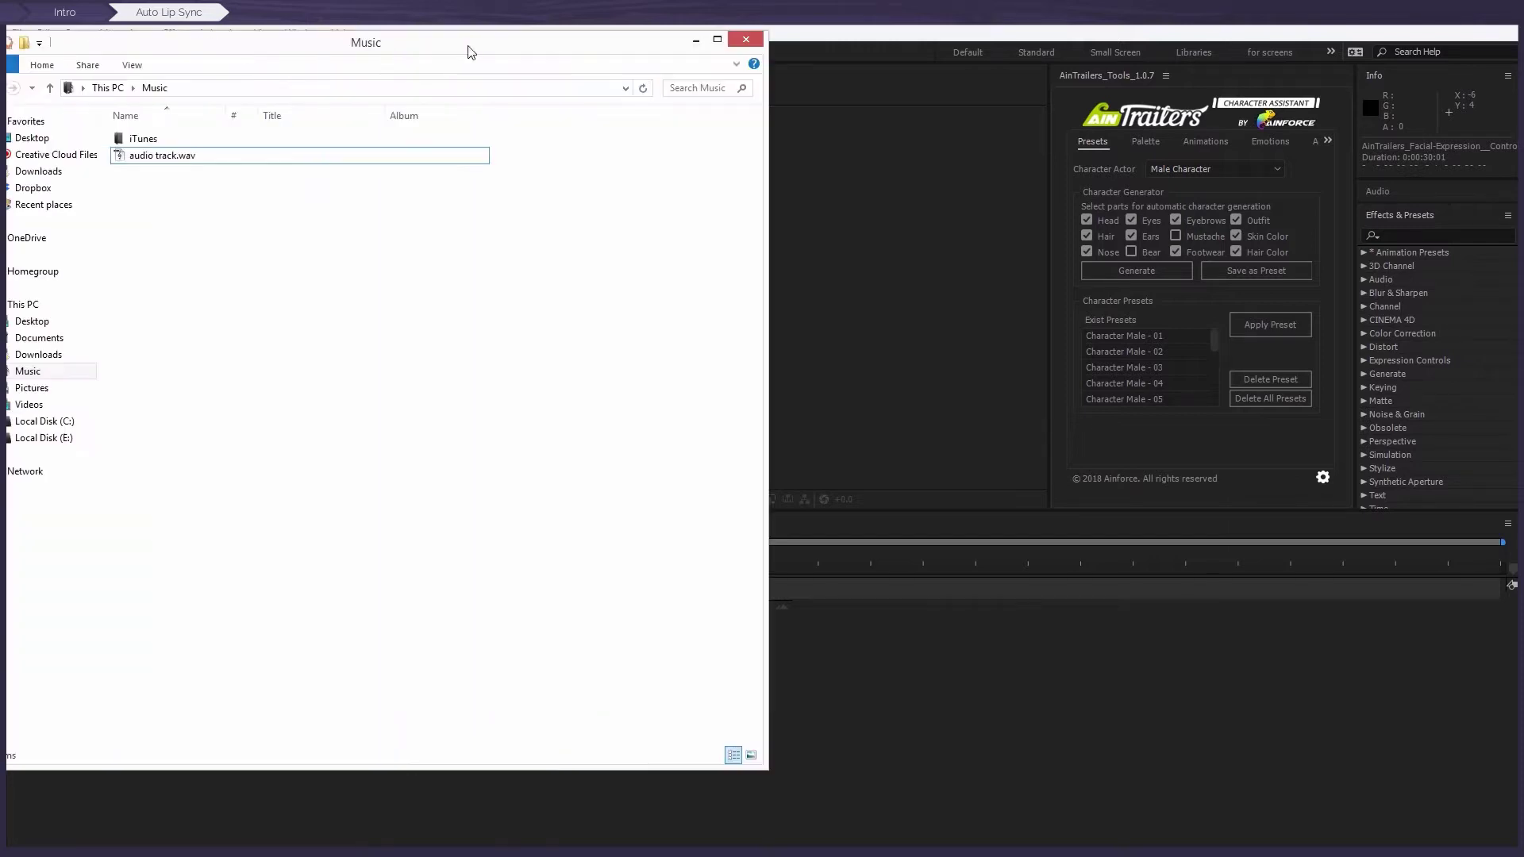
pyautogui.moveTo(470, 48); pyautogui.dragTo(855, 68)
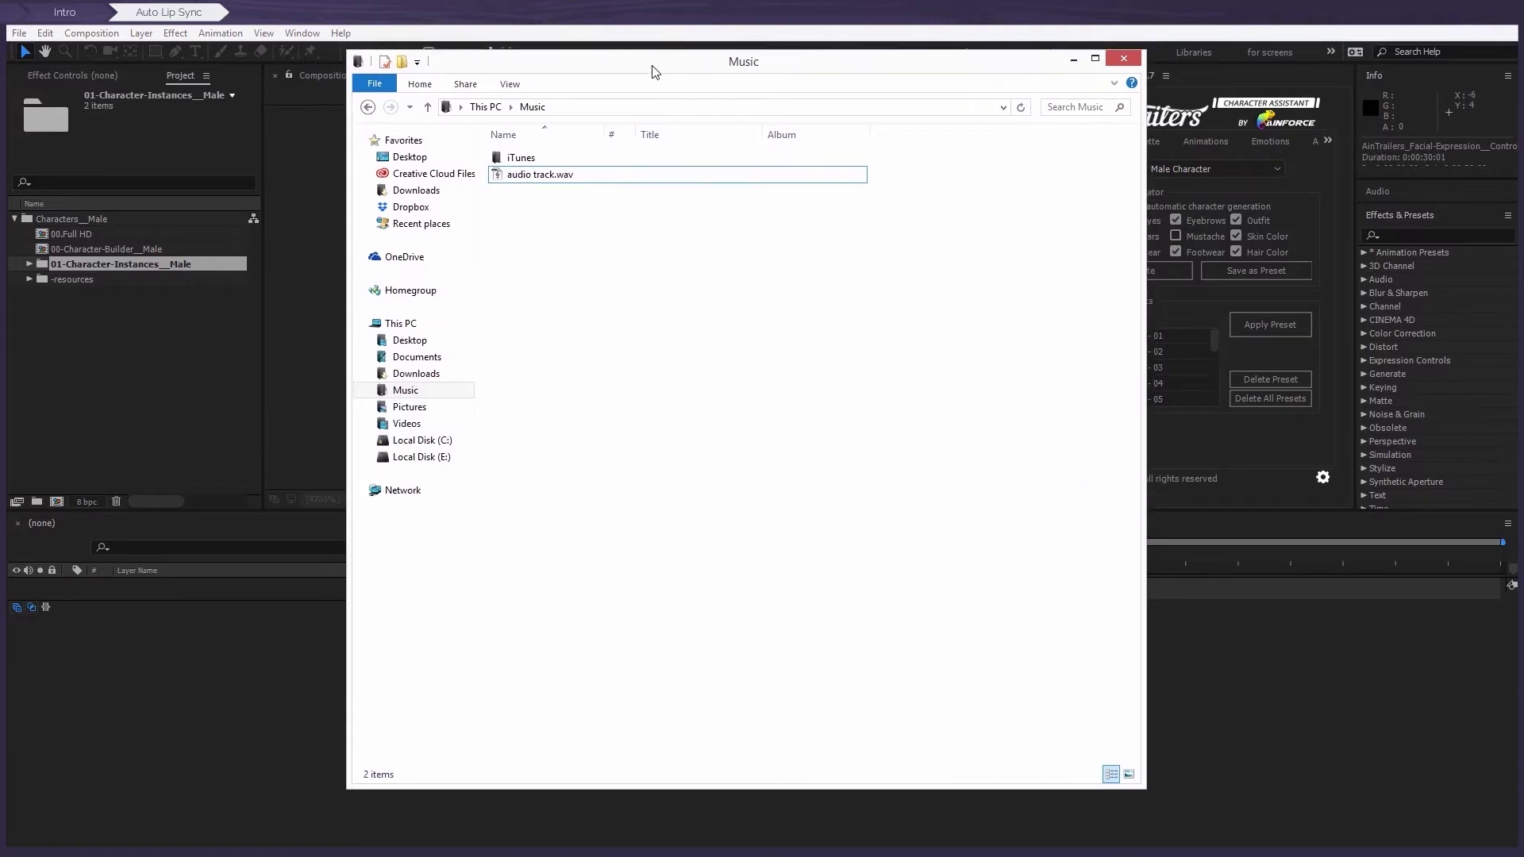
pyautogui.click(528, 176)
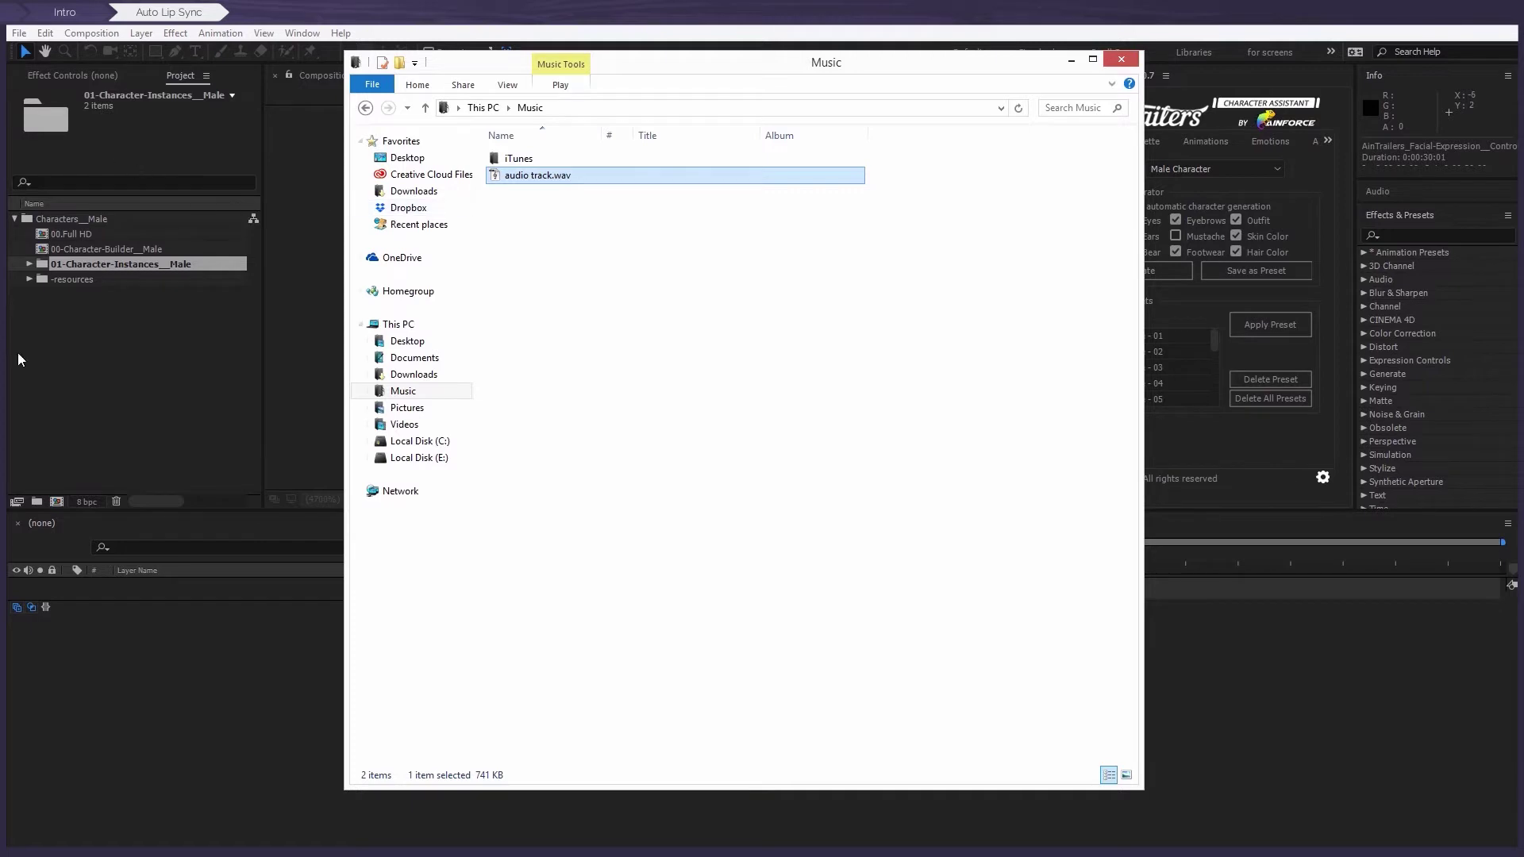
pyautogui.moveTo(525, 176); pyautogui.dragTo(151, 385)
pyautogui.click(159, 398)
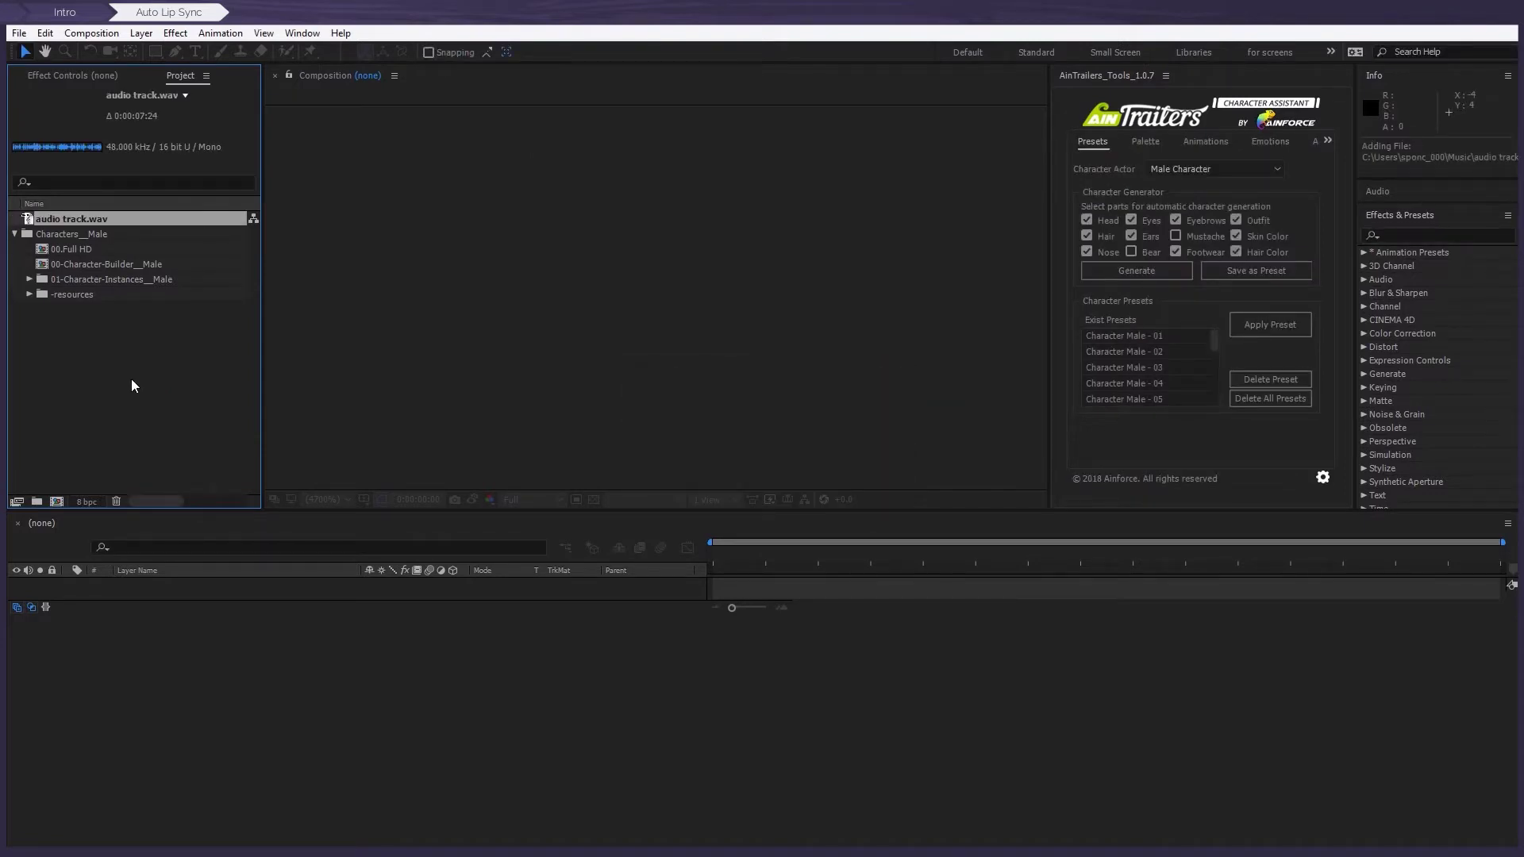
# Open the Character-Instance__Male-01 composition and enlarge the Timeline to list its layers
pyautogui.doubleClick(84, 279)
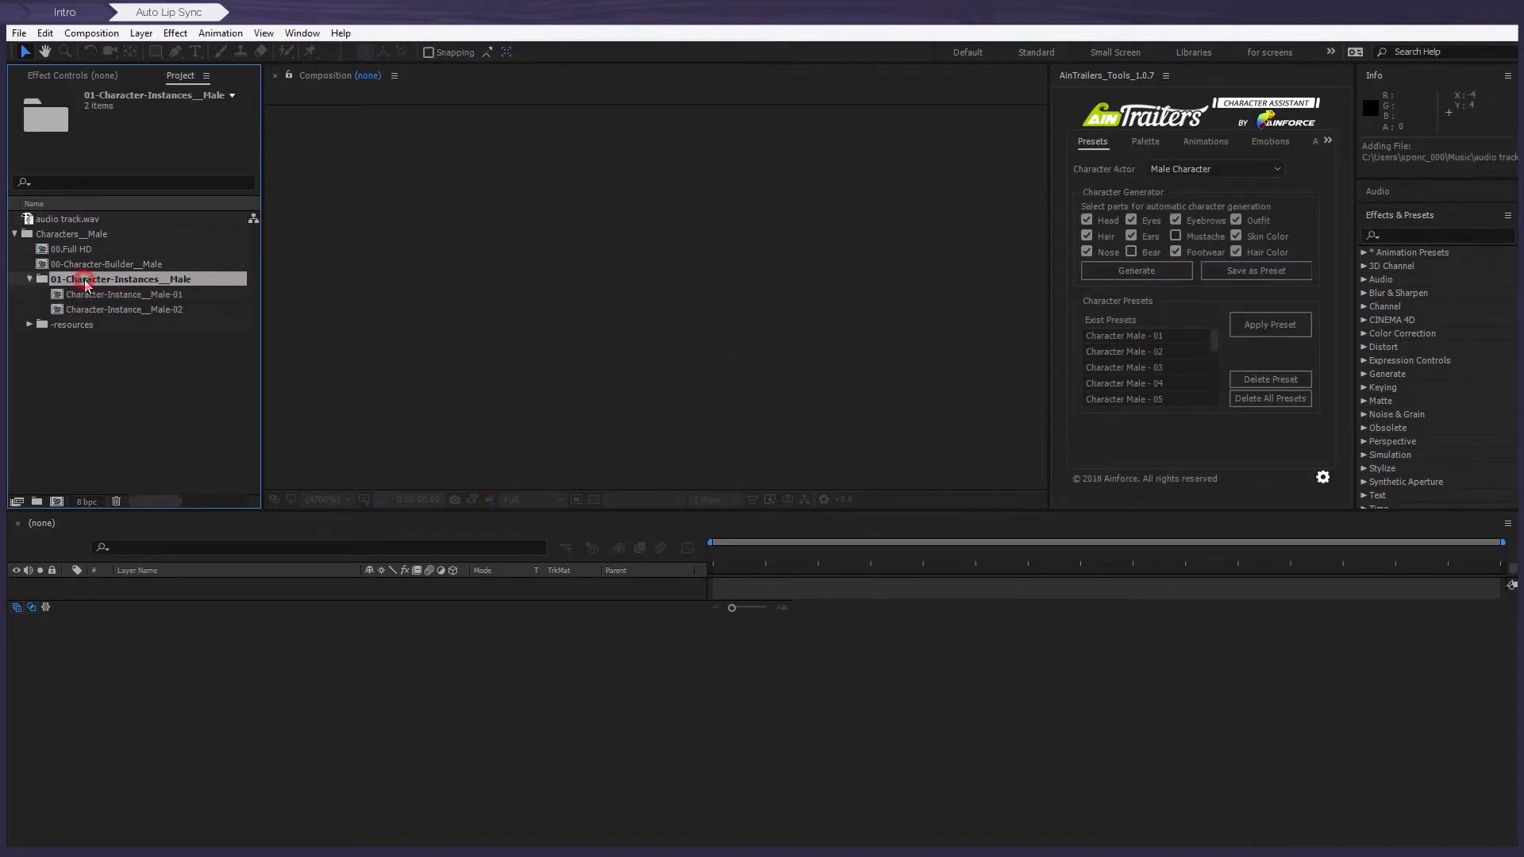
pyautogui.doubleClick(108, 295)
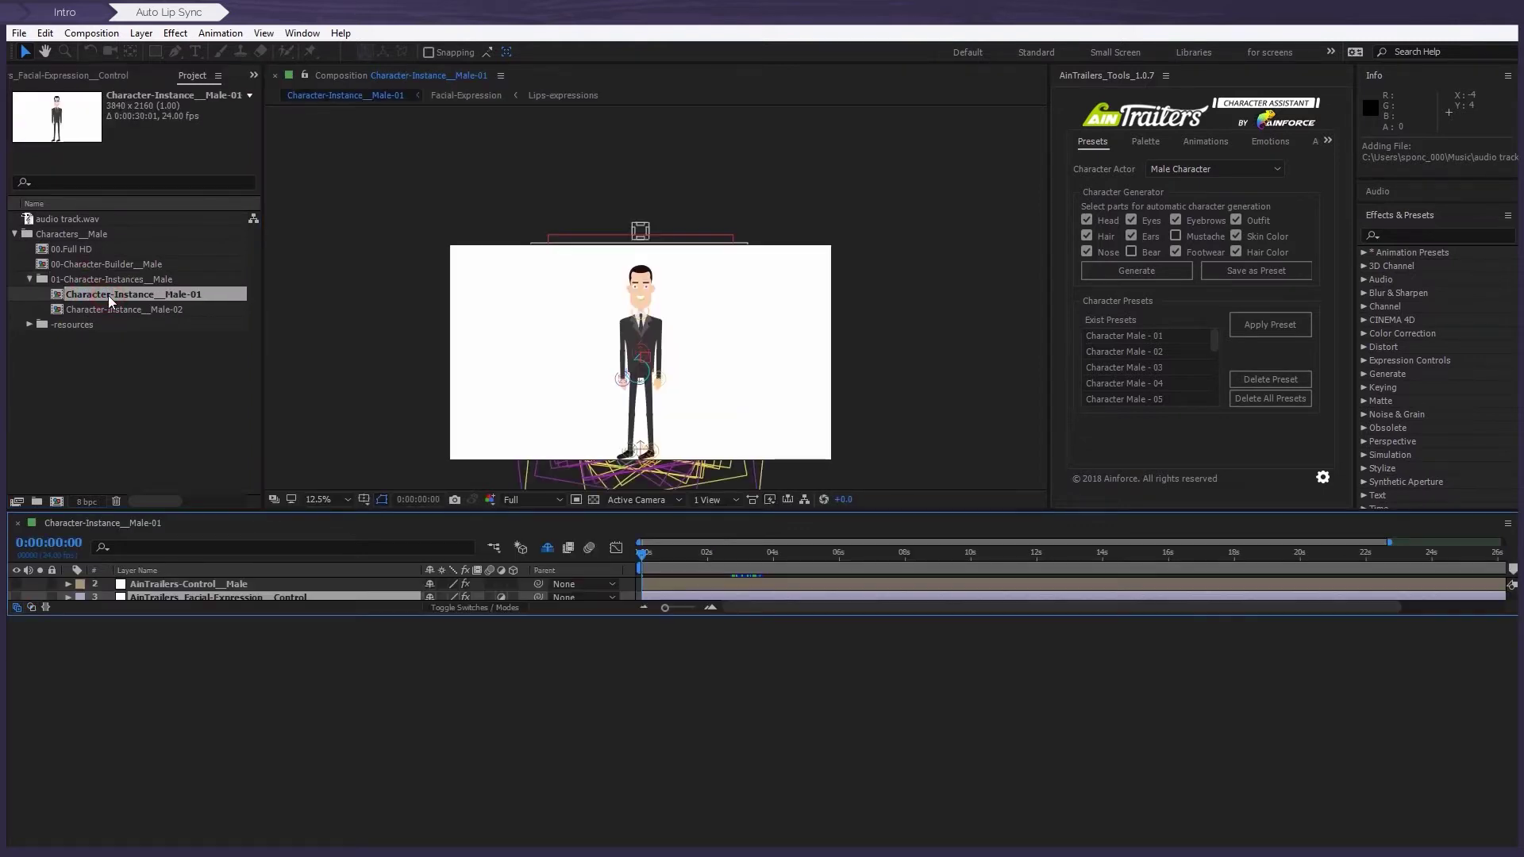
pyautogui.moveTo(203, 615); pyautogui.dragTo(202, 838)
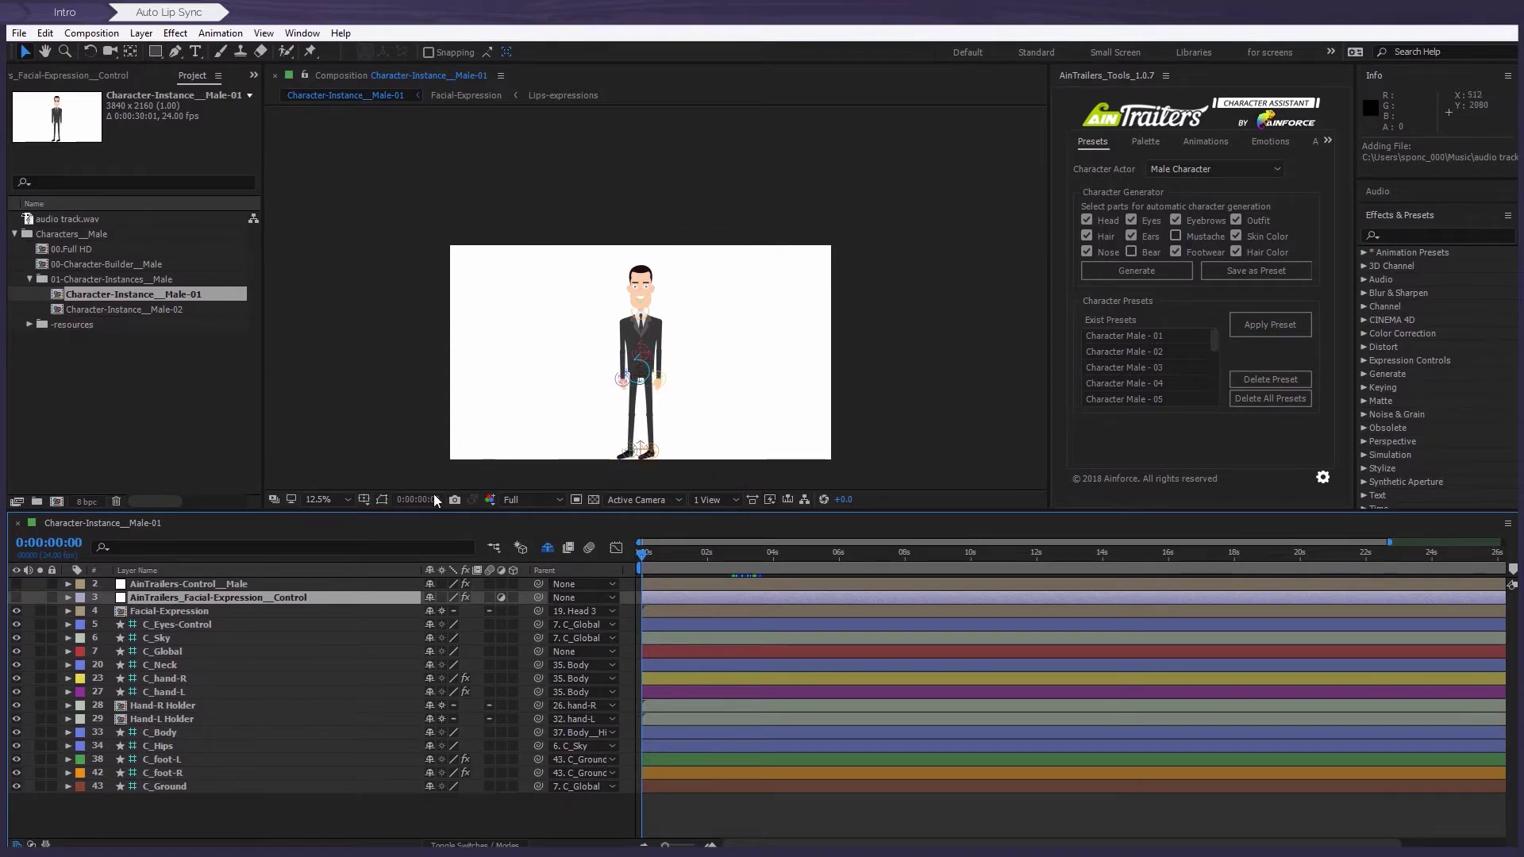
# Zoom the viewer to 100% and pan to centre the character's head
pyautogui.click(323, 500)
pyautogui.click(353, 535)
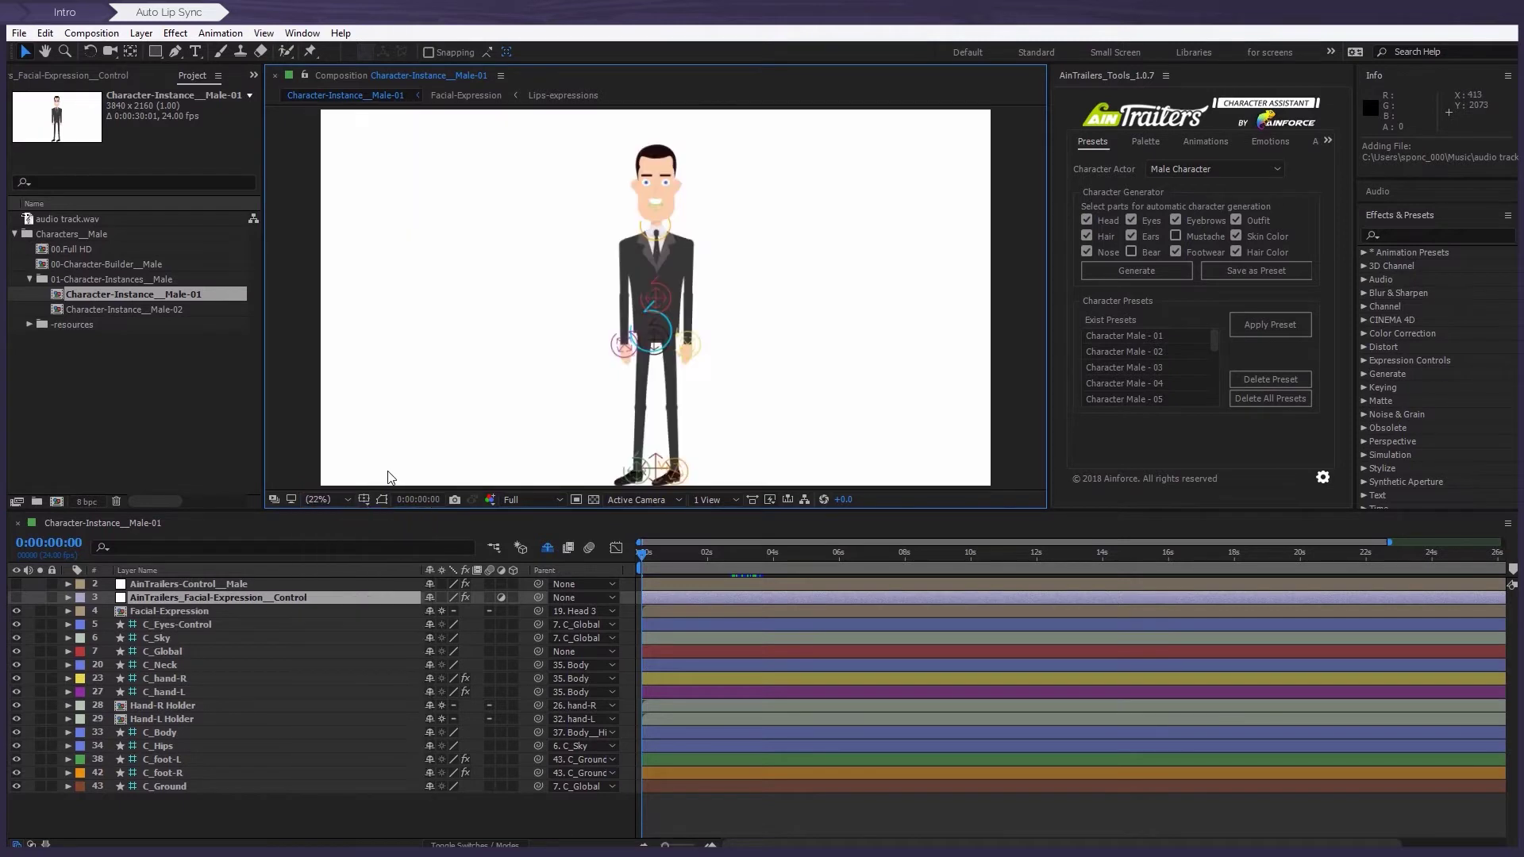
pyautogui.press('/')
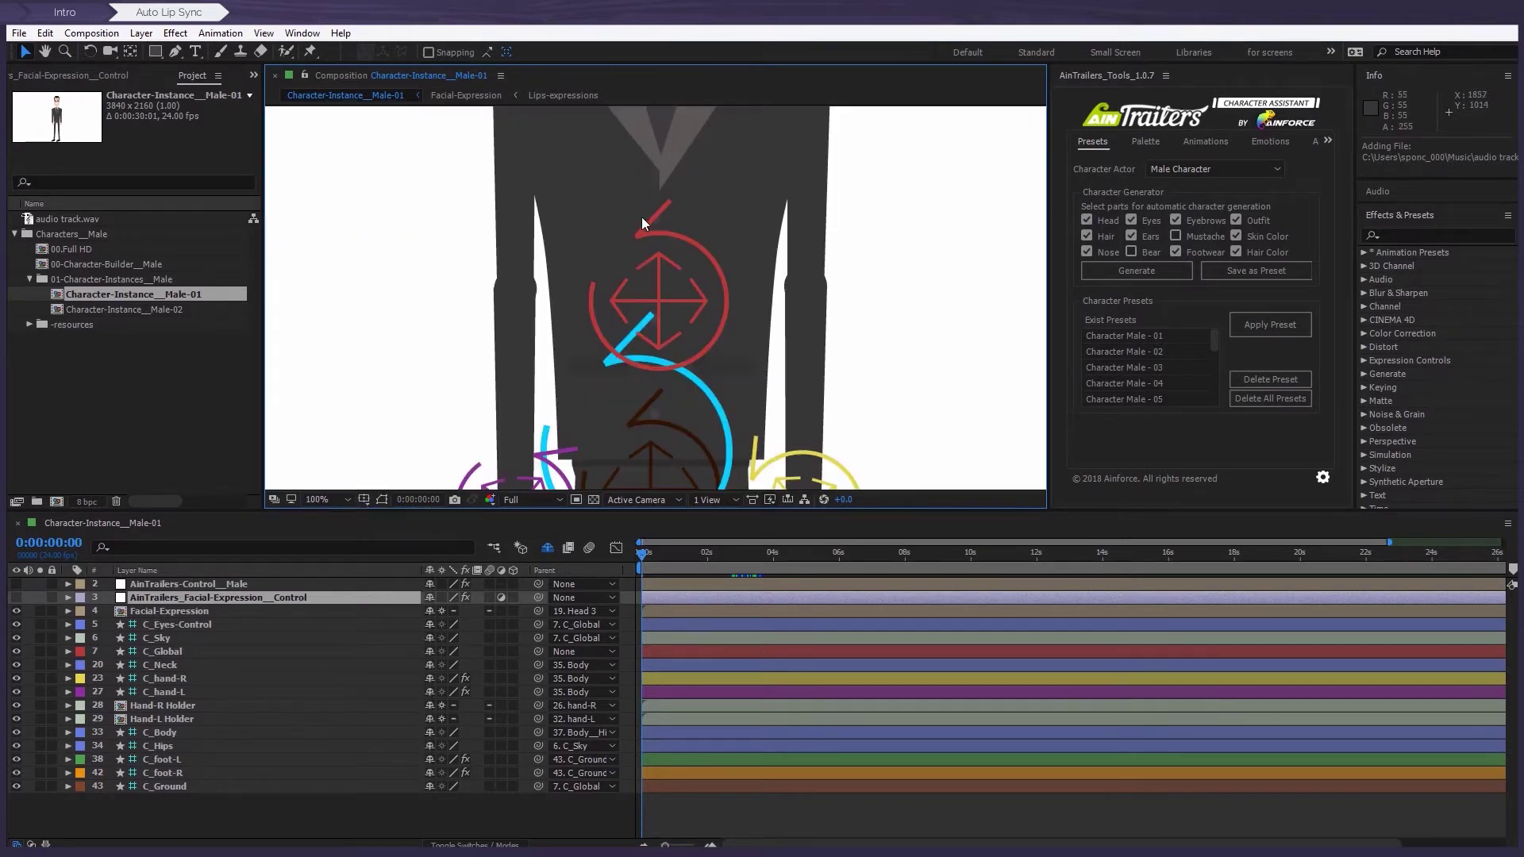
pyautogui.moveTo(643, 217); pyautogui.dragTo(622, 577)
pyautogui.scroll(-2, 646, 354)
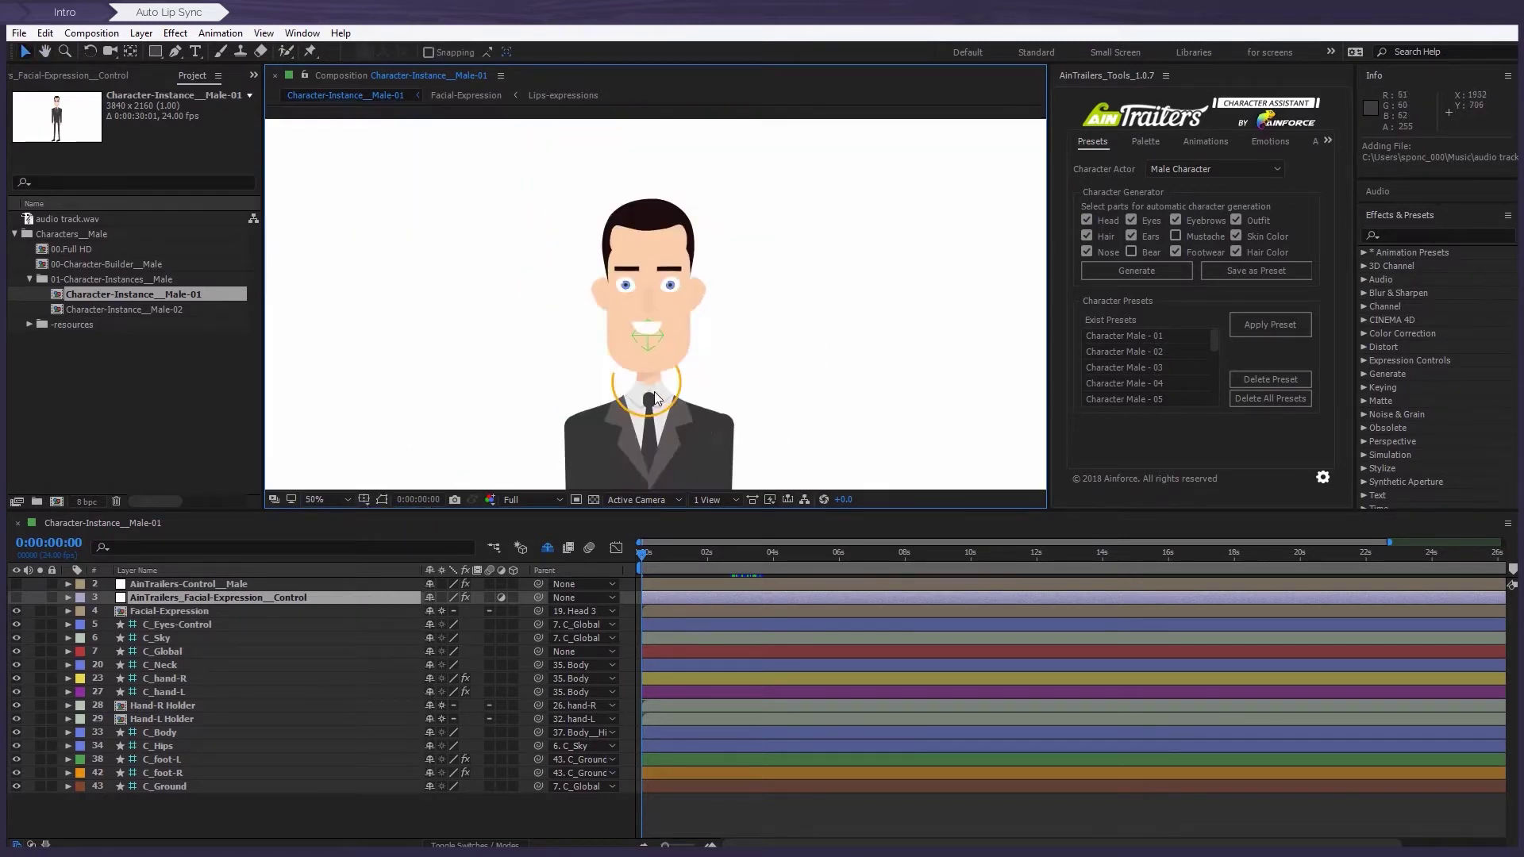
pyautogui.moveTo(645, 353); pyautogui.dragTo(644, 346)
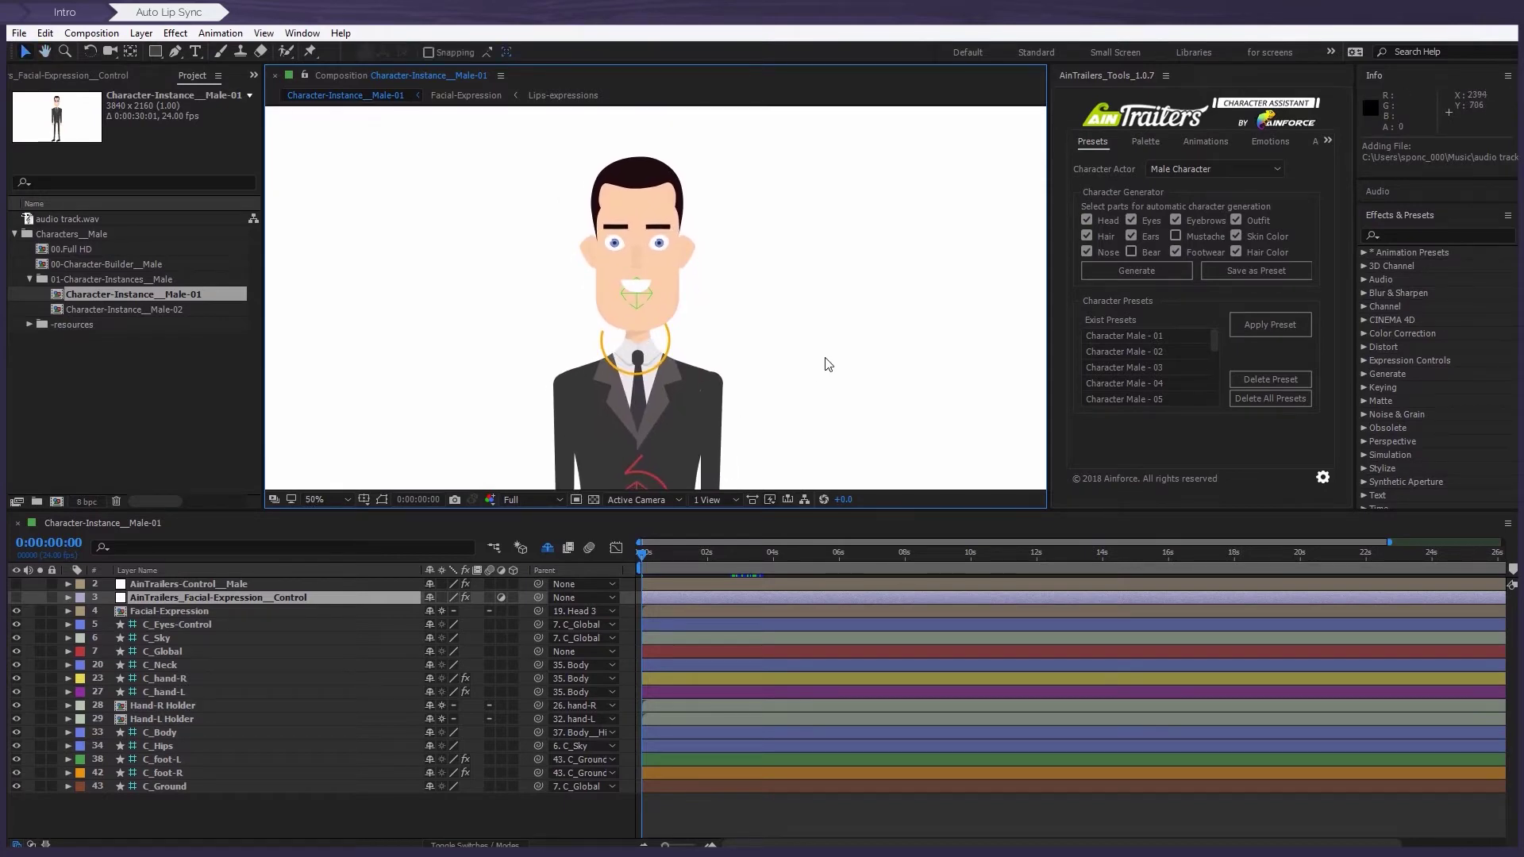
# Add audio track.wav to the composition and convert it to an Audio Amplitude keyframe layer
pyautogui.click(58, 220)
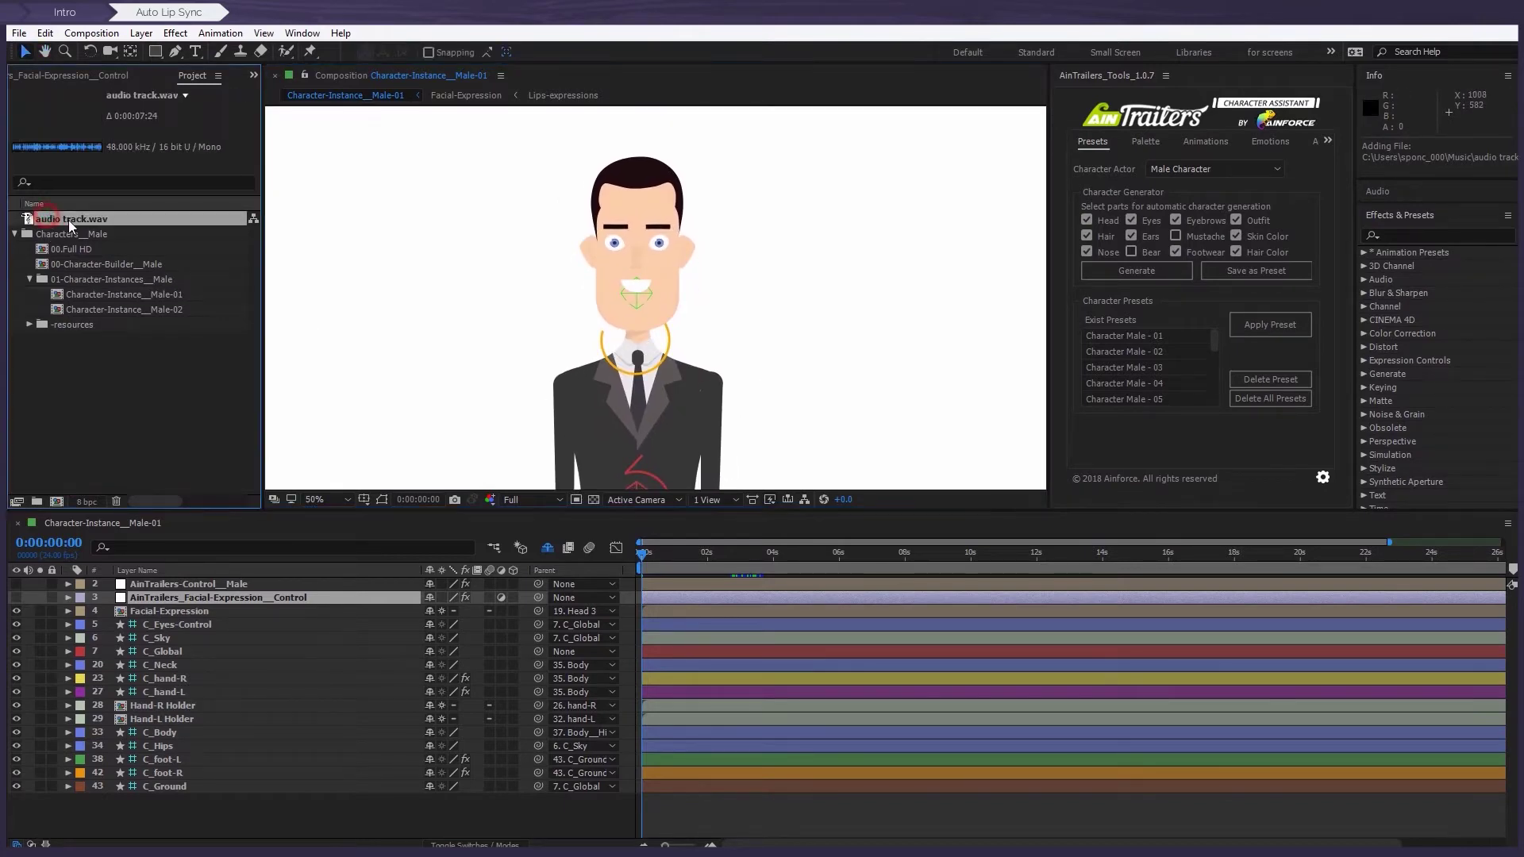
pyautogui.moveTo(56, 219); pyautogui.dragTo(216, 578)
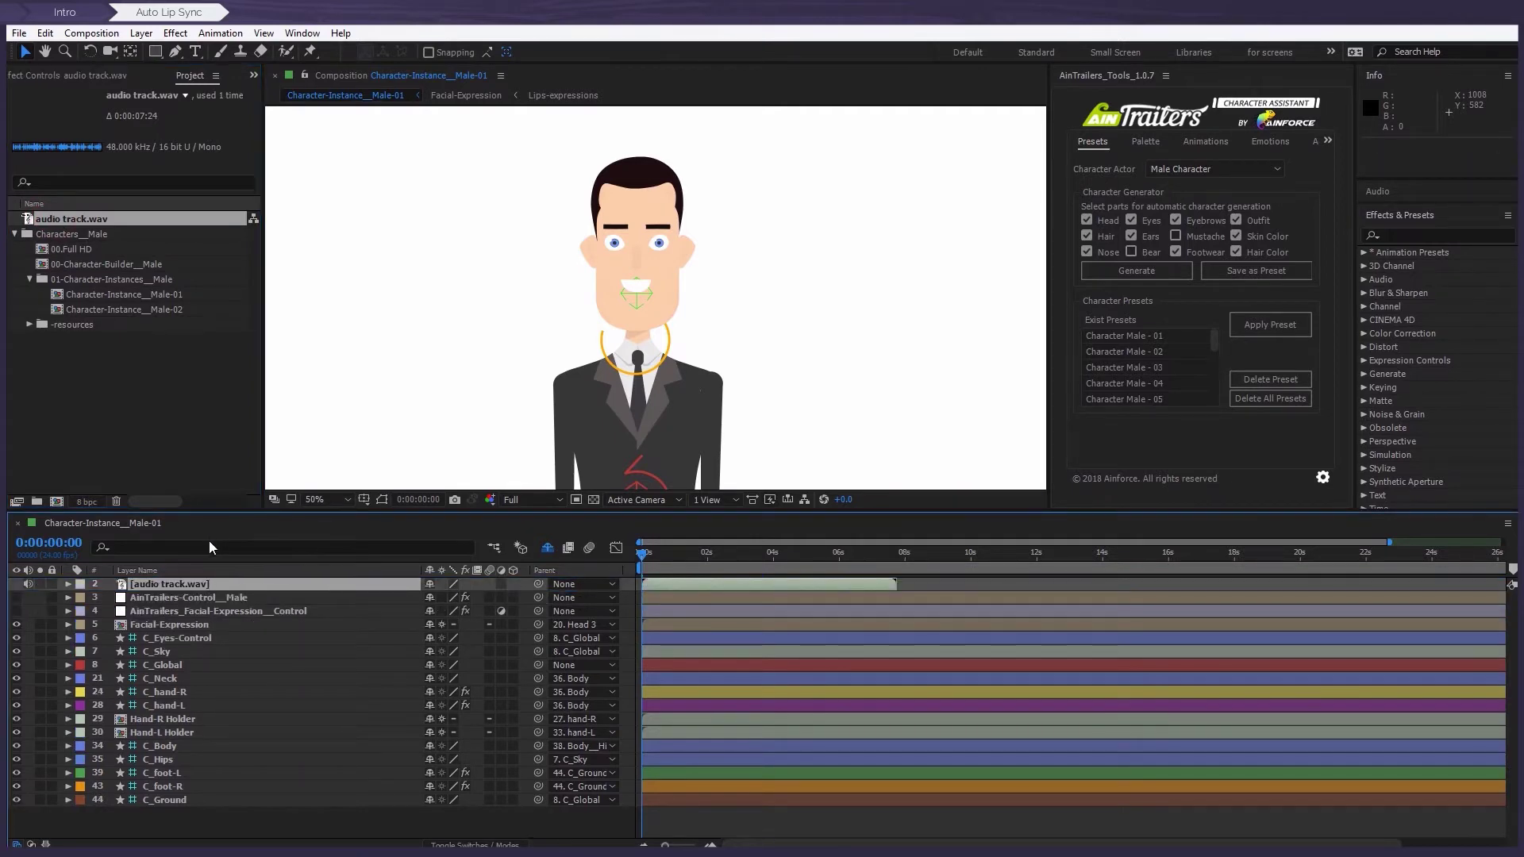
pyautogui.rightClick(740, 582)
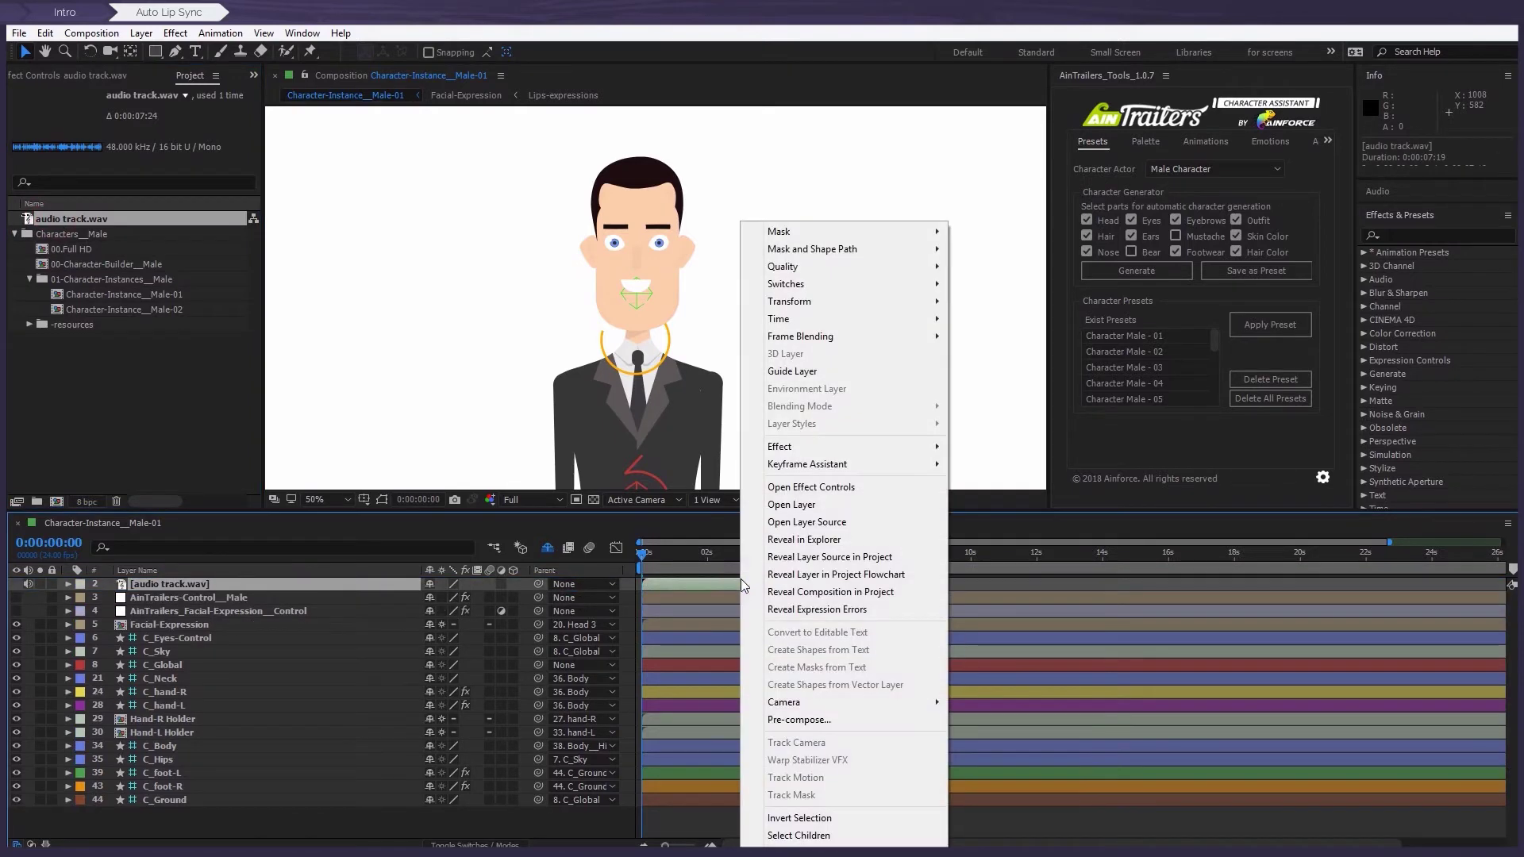
pyautogui.moveTo(794, 471)
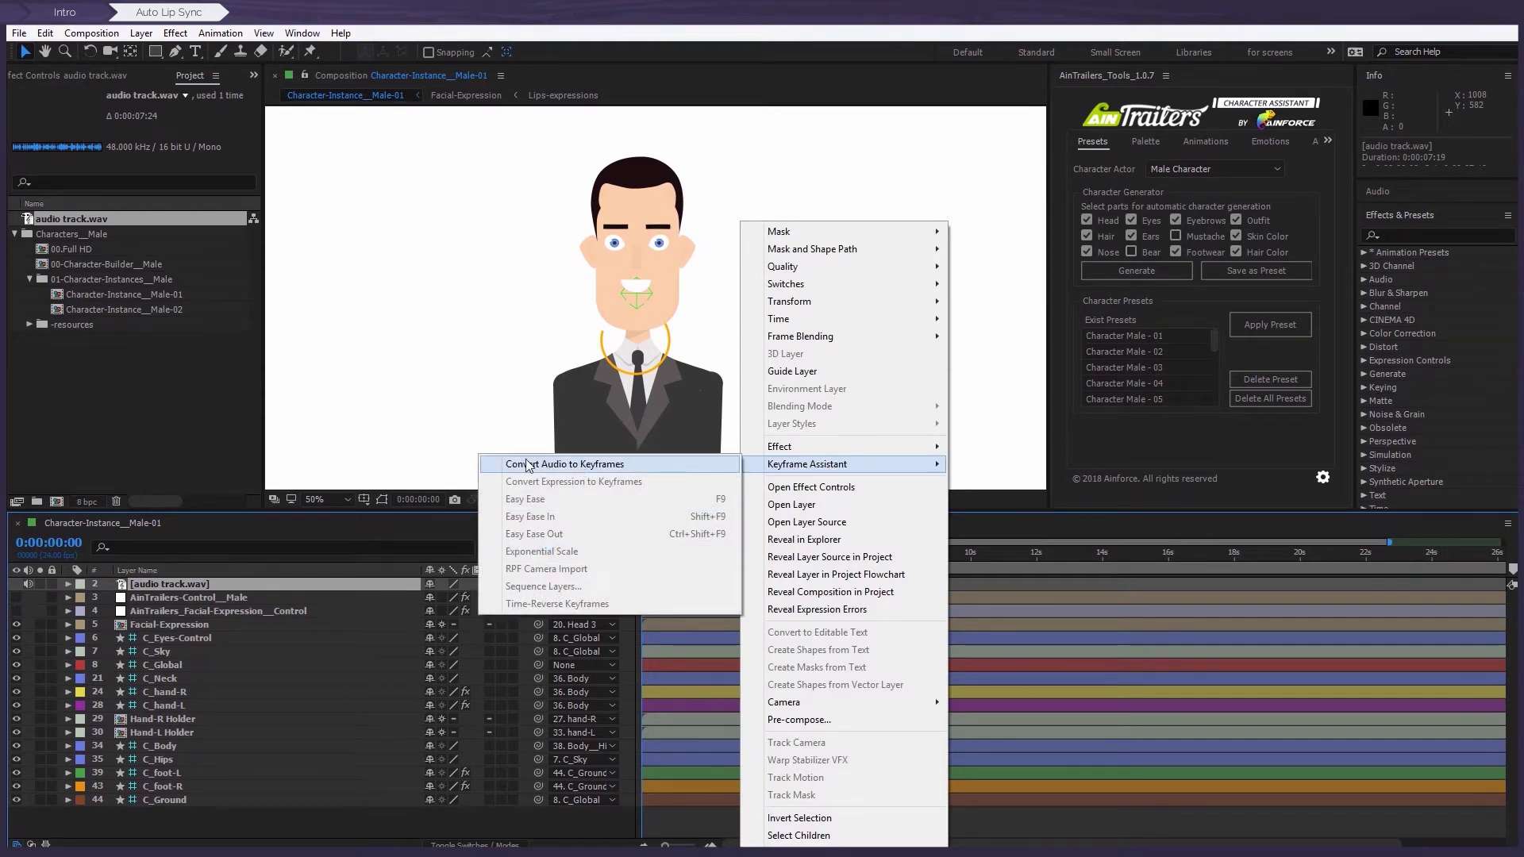
pyautogui.click(634, 464)
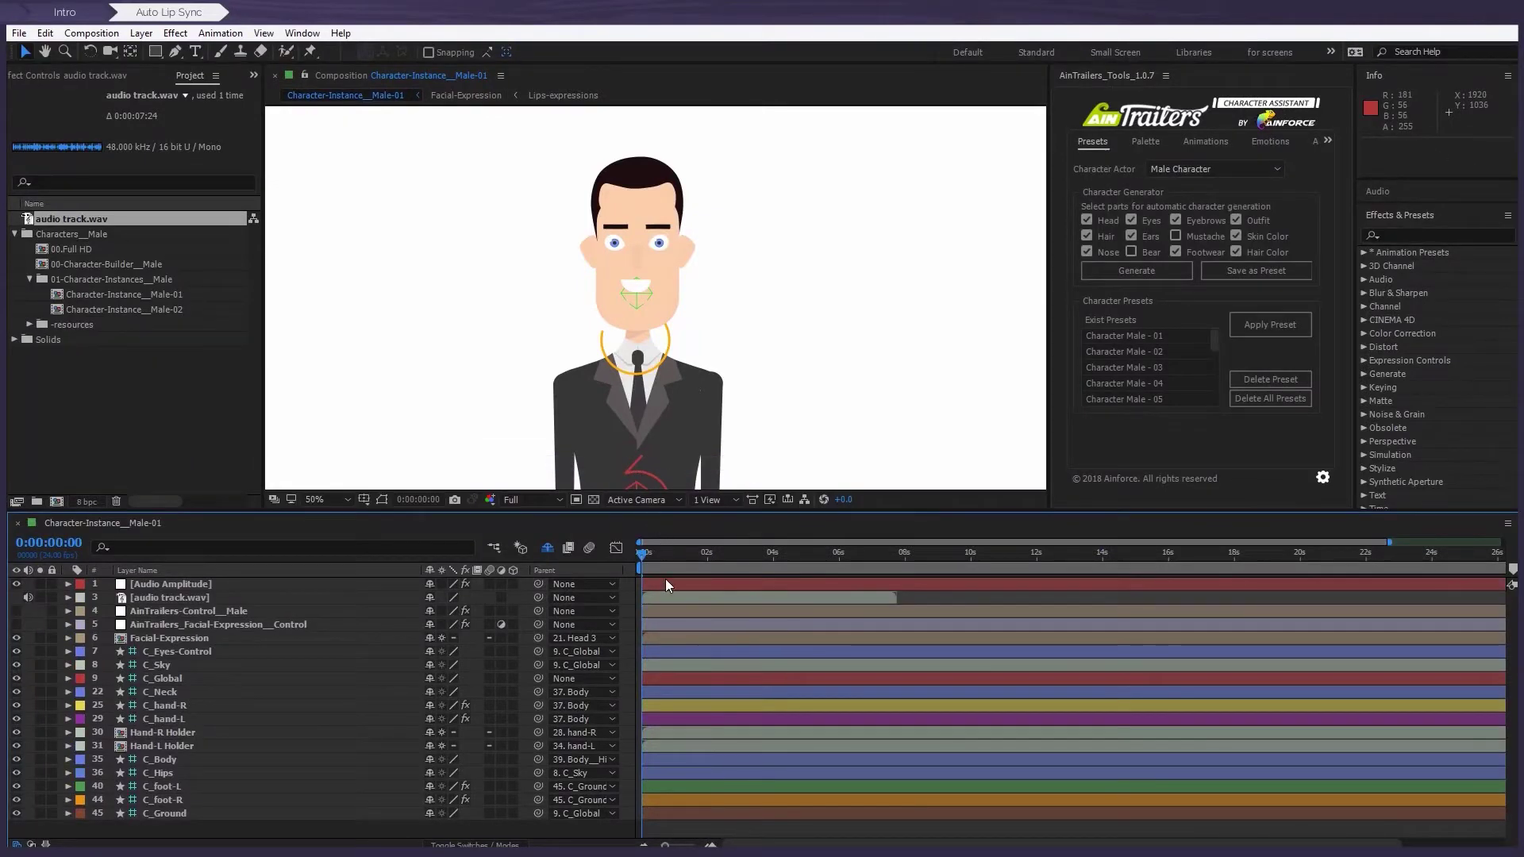
pyautogui.click(665, 584)
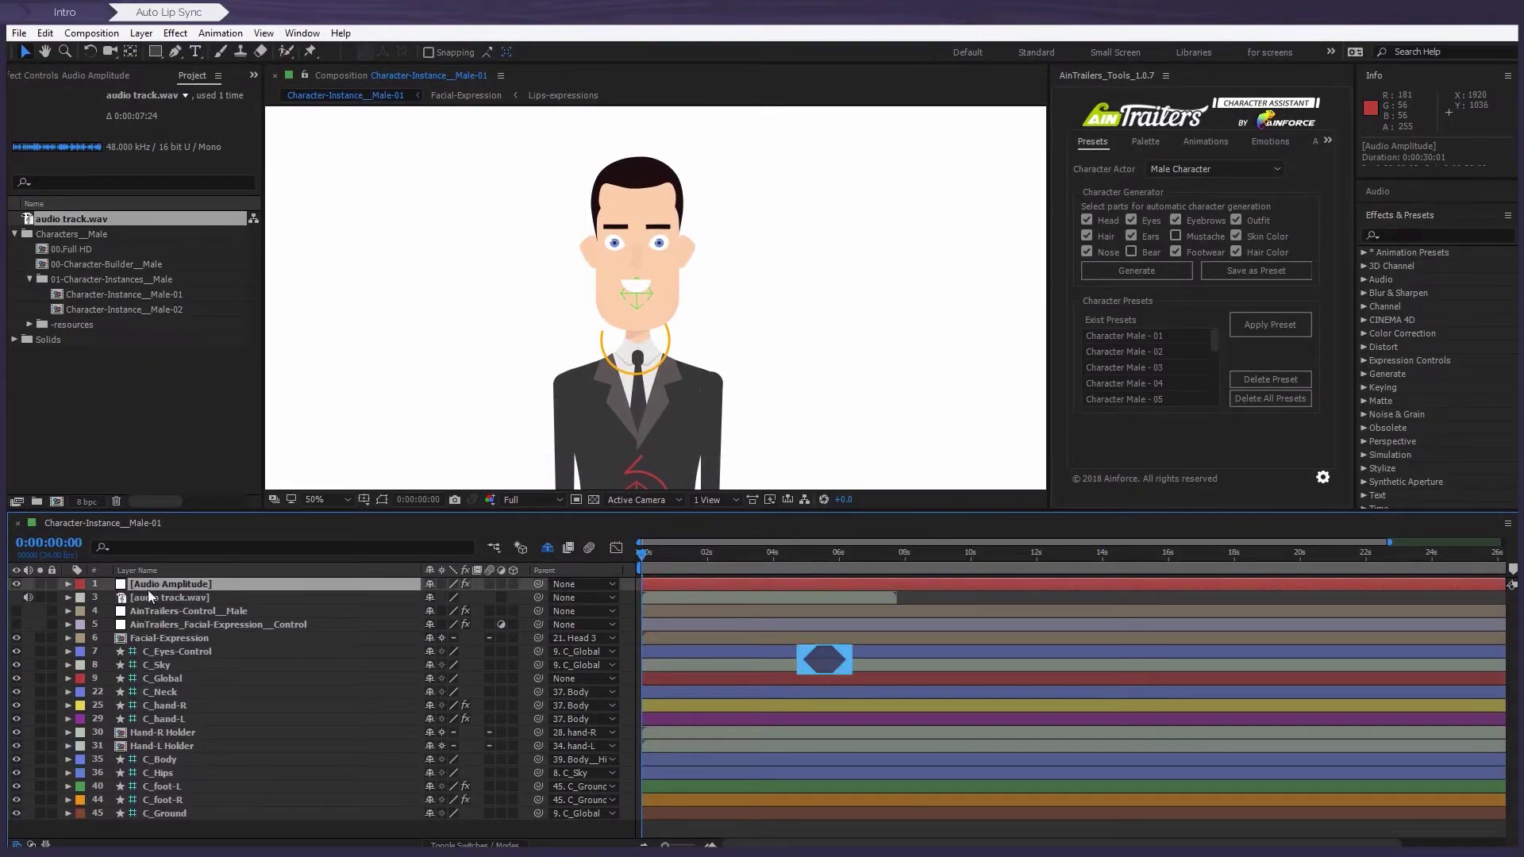
pyautogui.press('u')
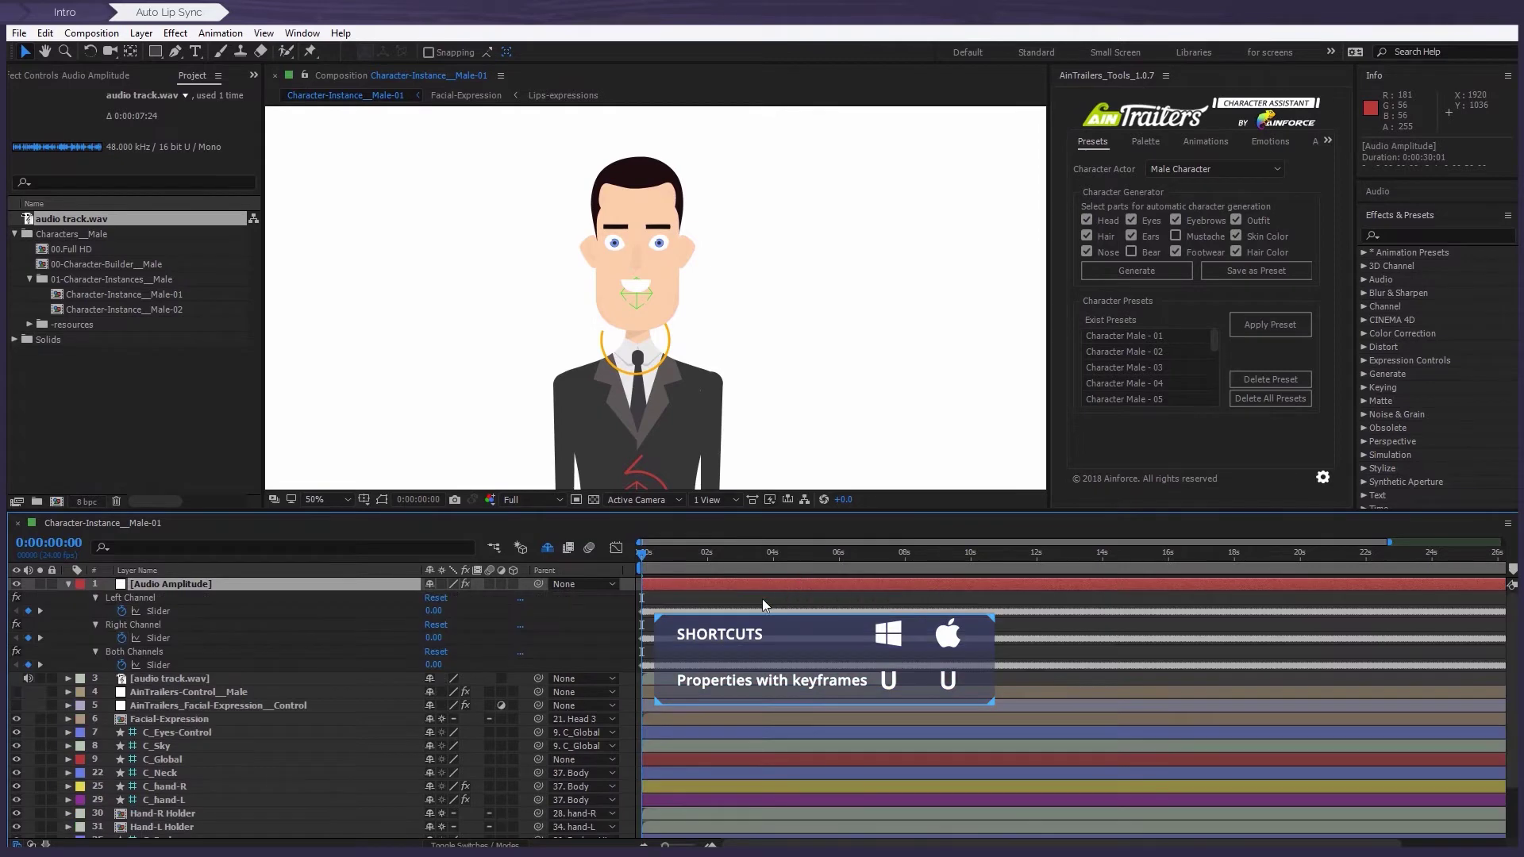
pyautogui.scroll(5, 667, 621)
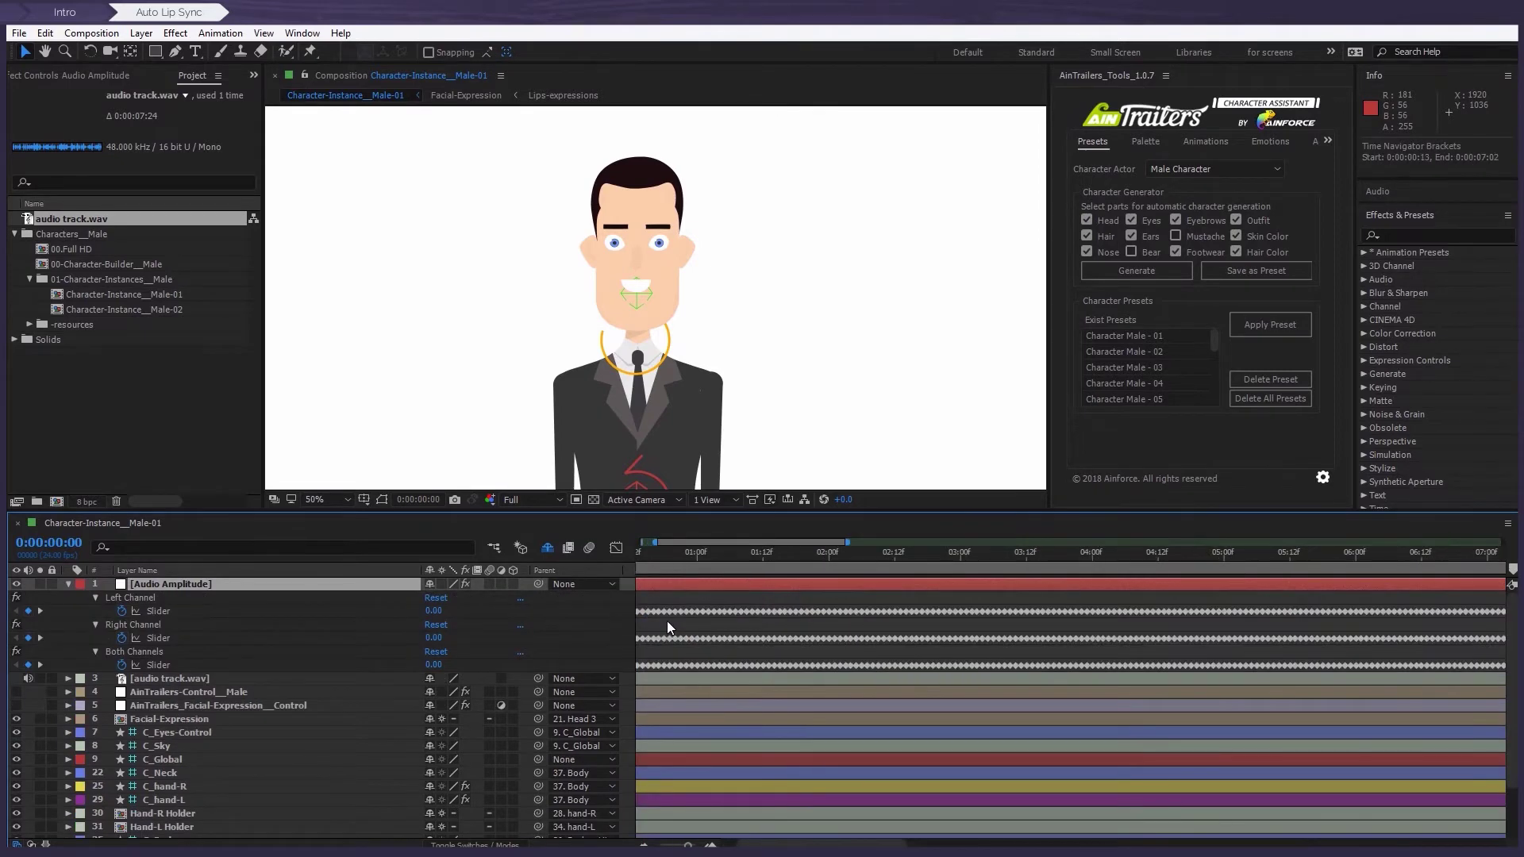
pyautogui.scroll(4, 669, 621)
pyautogui.scroll(-9, 721, 626)
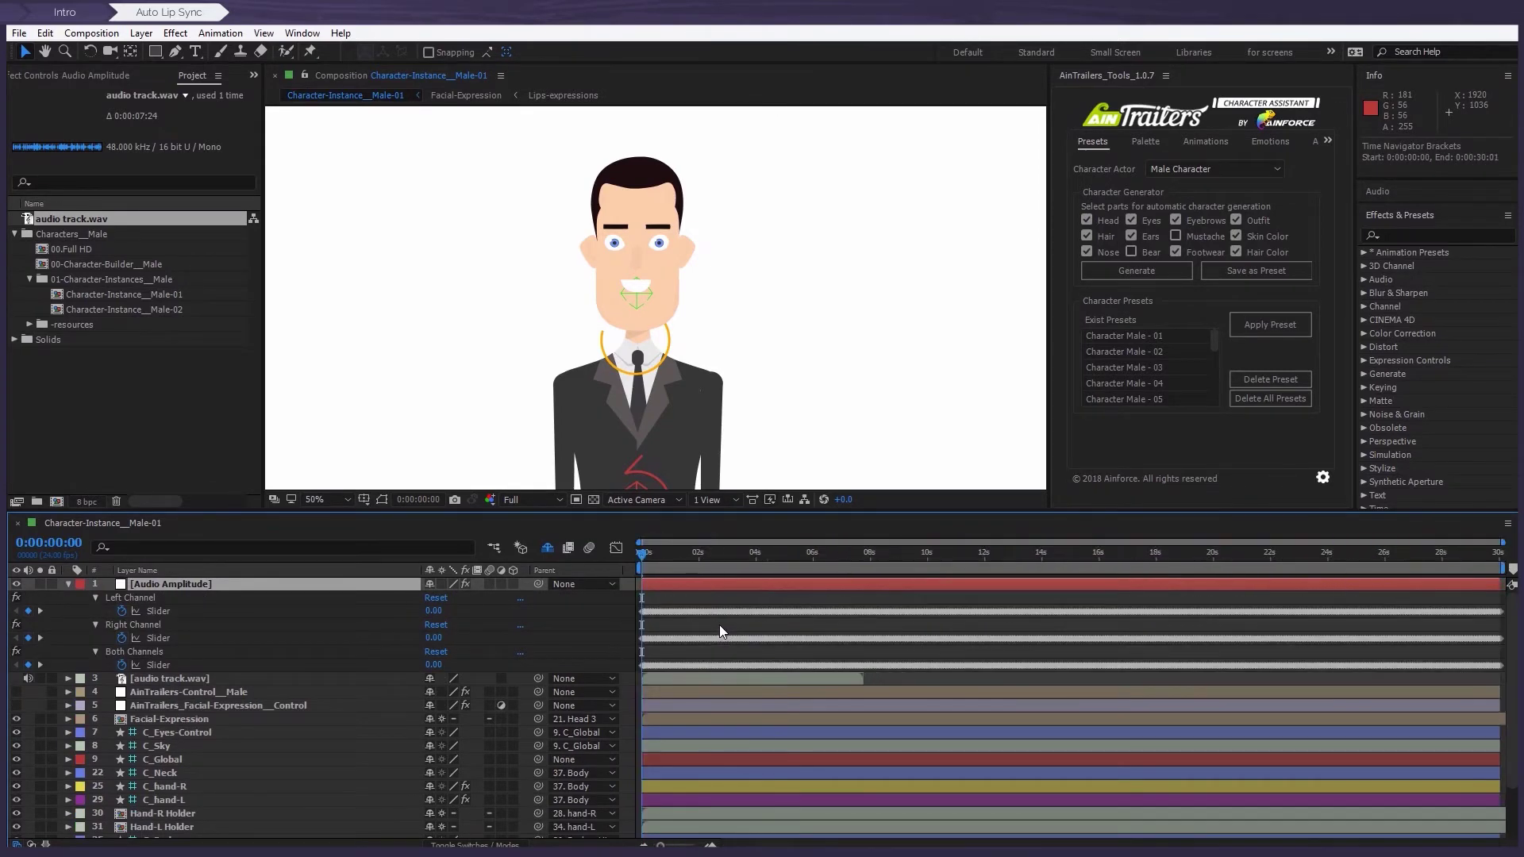
pyautogui.press('u')
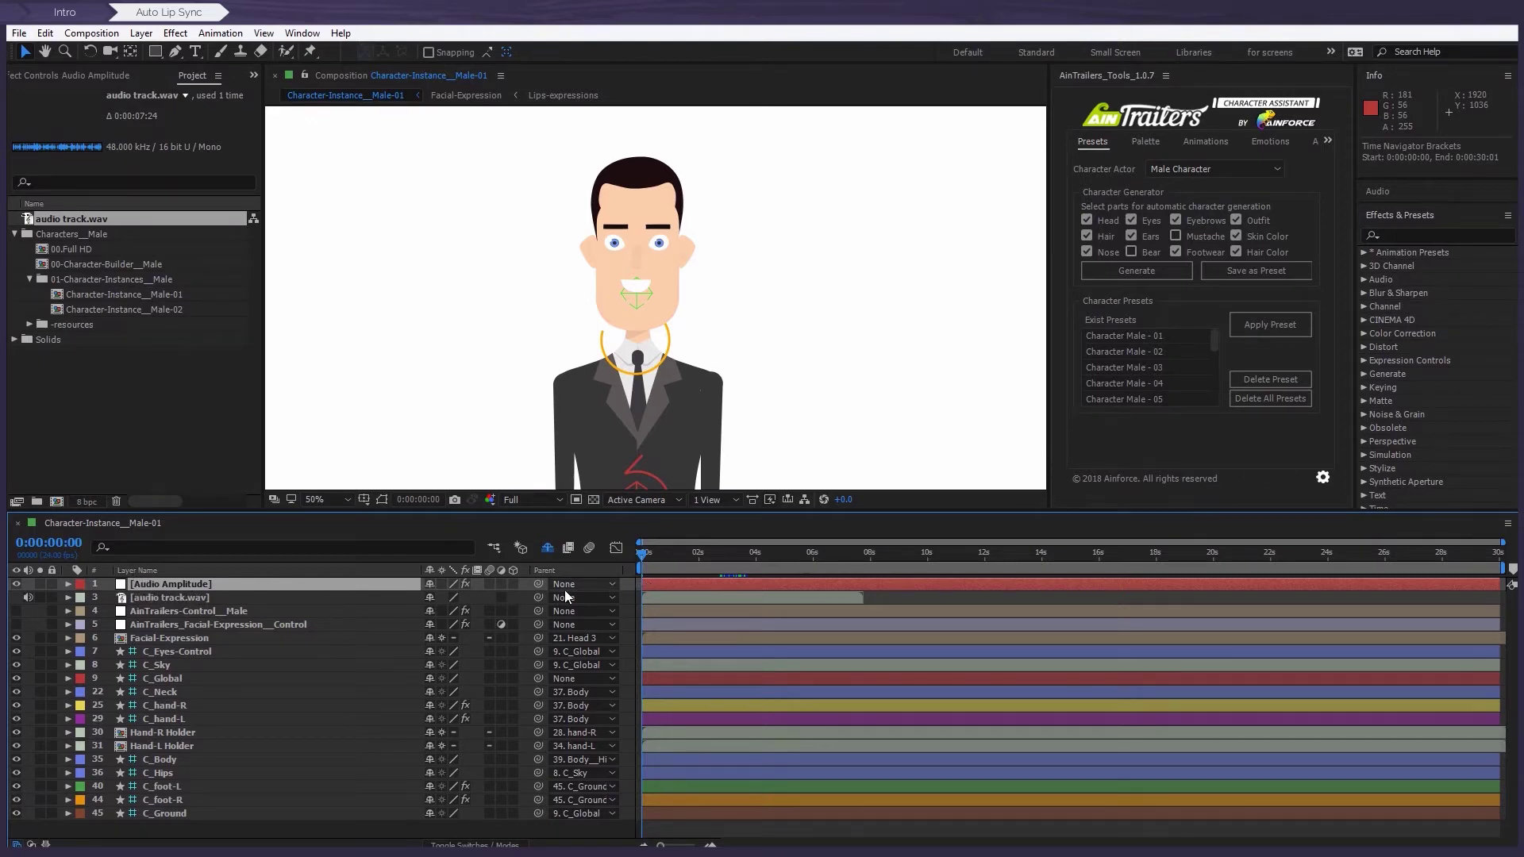
# Set the Facial-Expression Control layer's LipSync__Mode slider to 1
pyautogui.click(250, 625)
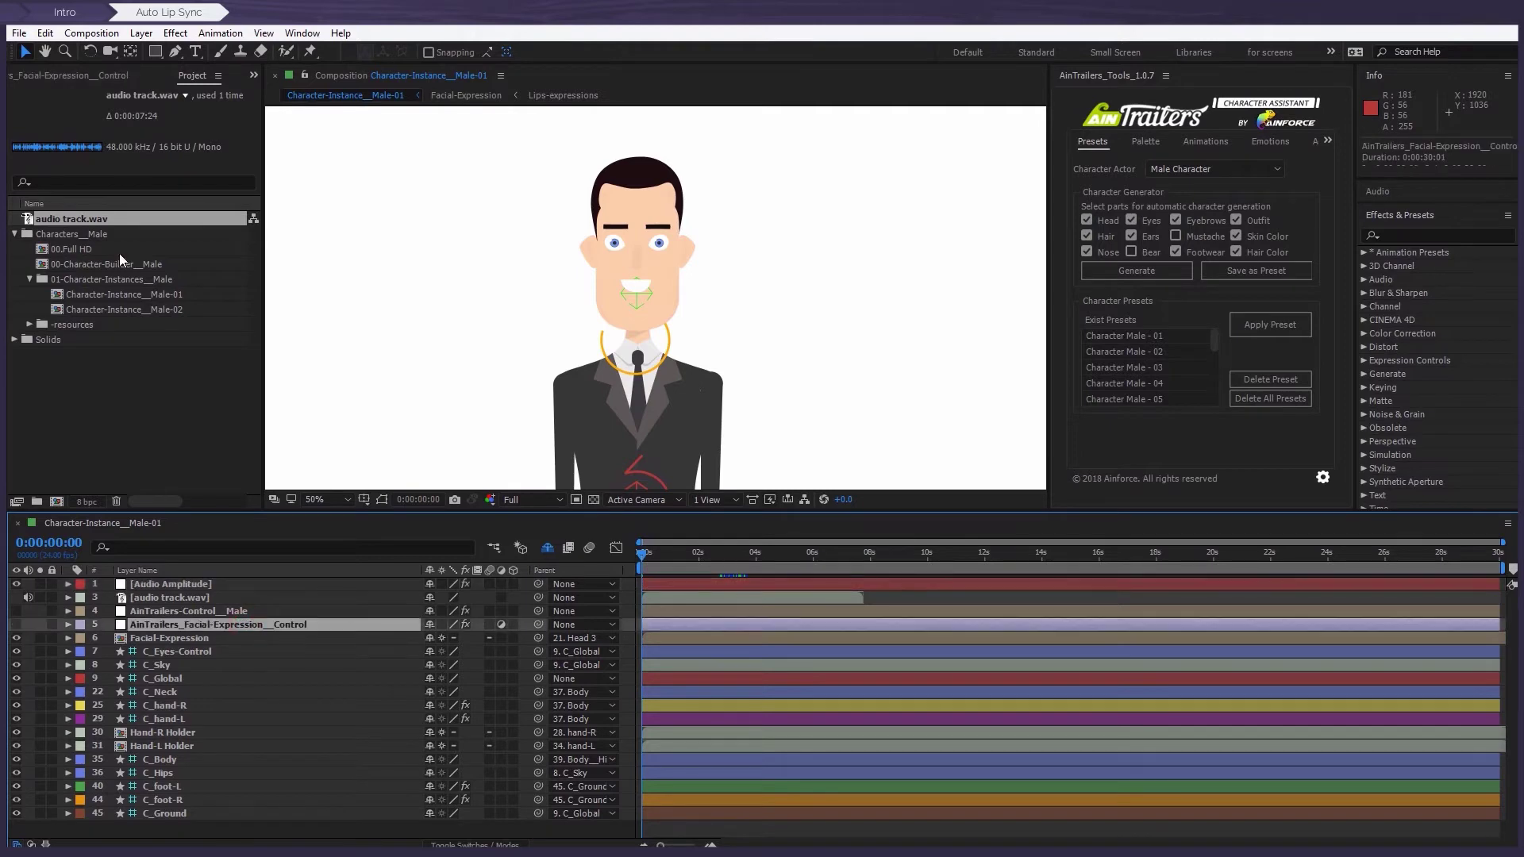
pyautogui.click(69, 75)
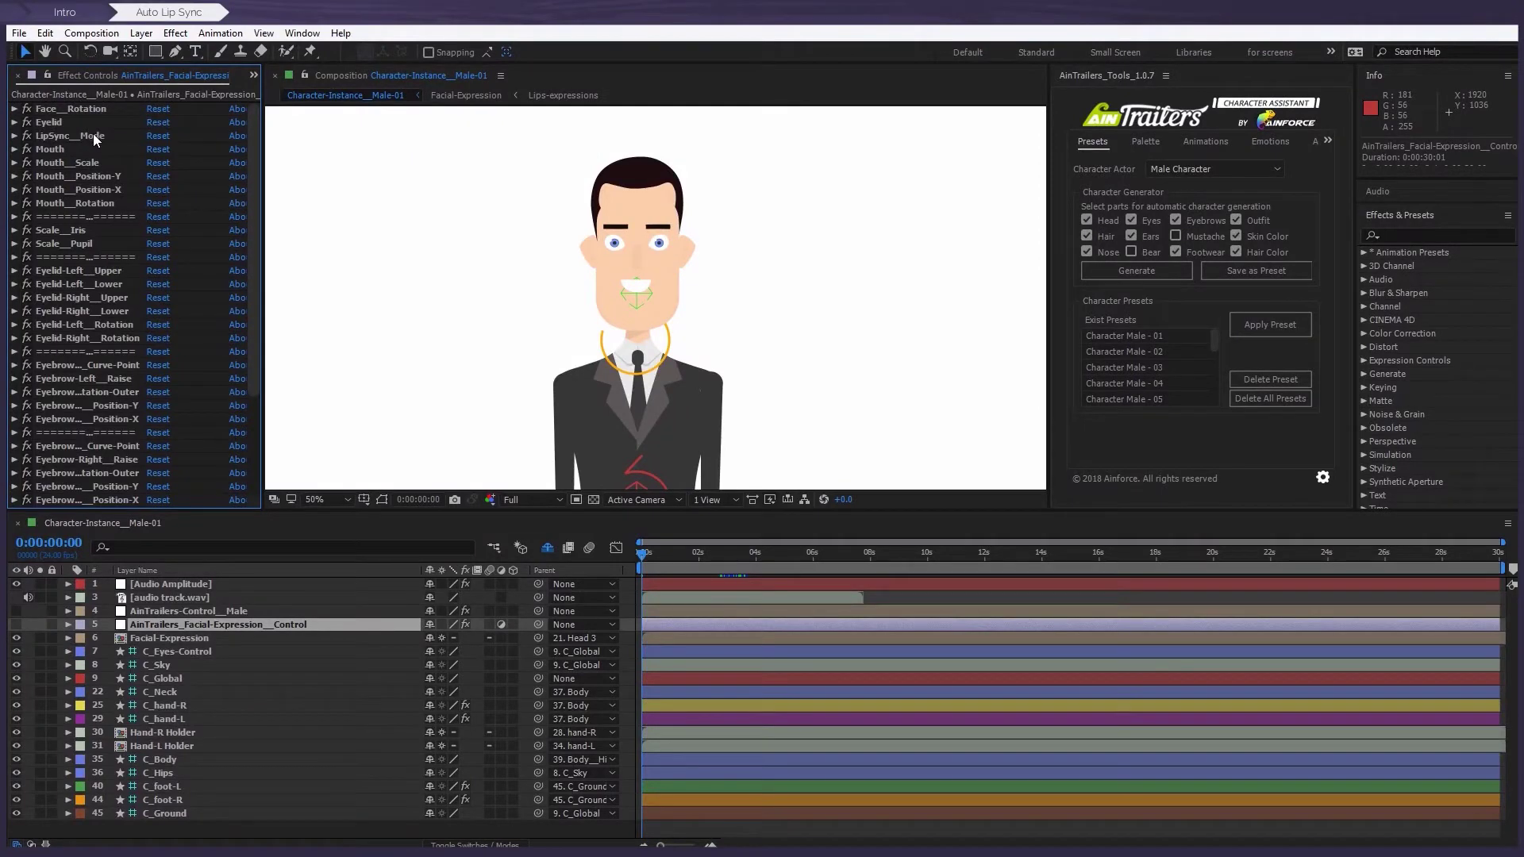
pyautogui.click(41, 138)
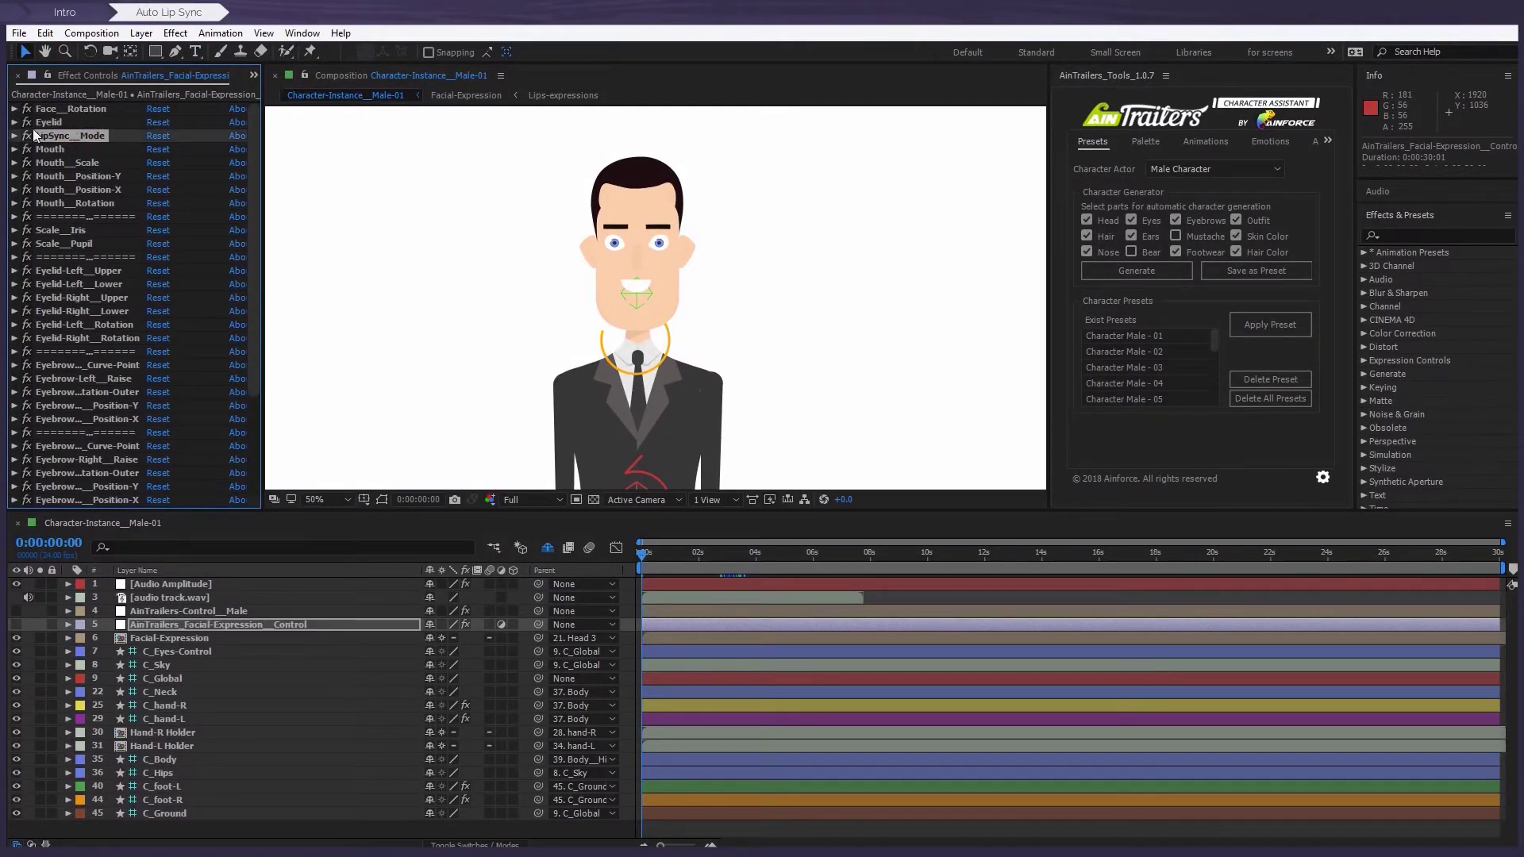
pyautogui.click(15, 137)
pyautogui.click(152, 148)
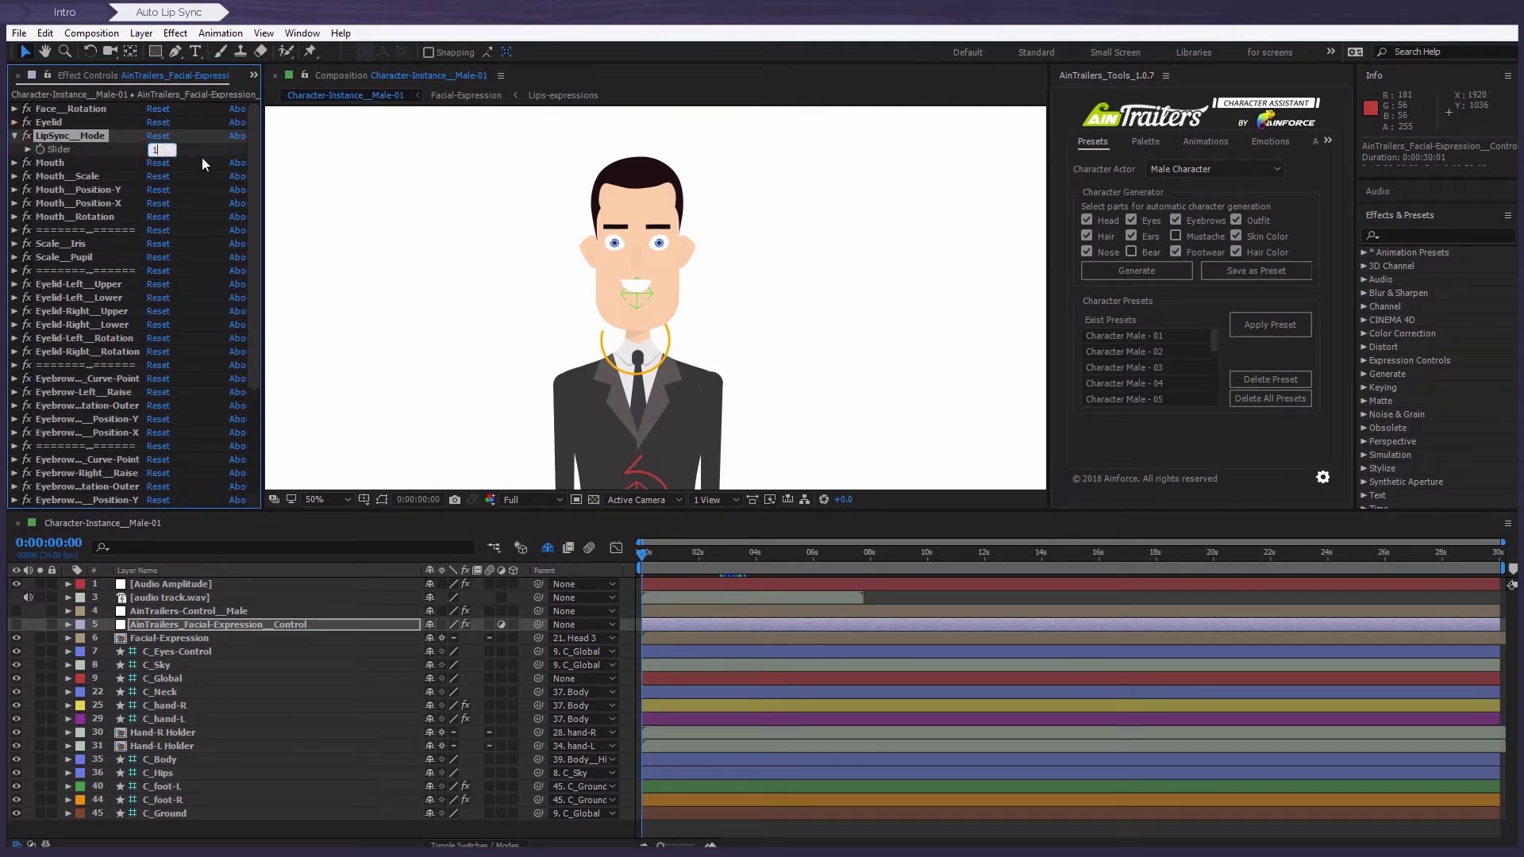
pyautogui.press('Return')
# End the work area at about 7 seconds and preview the lip-synced character
pyautogui.moveTo(635, 565)
pyautogui.mouseDown()
pyautogui.moveTo(863, 562)
pyautogui.moveTo(639, 556)
pyautogui.mouseUp()
pyautogui.press('n')
pyautogui.press('space')
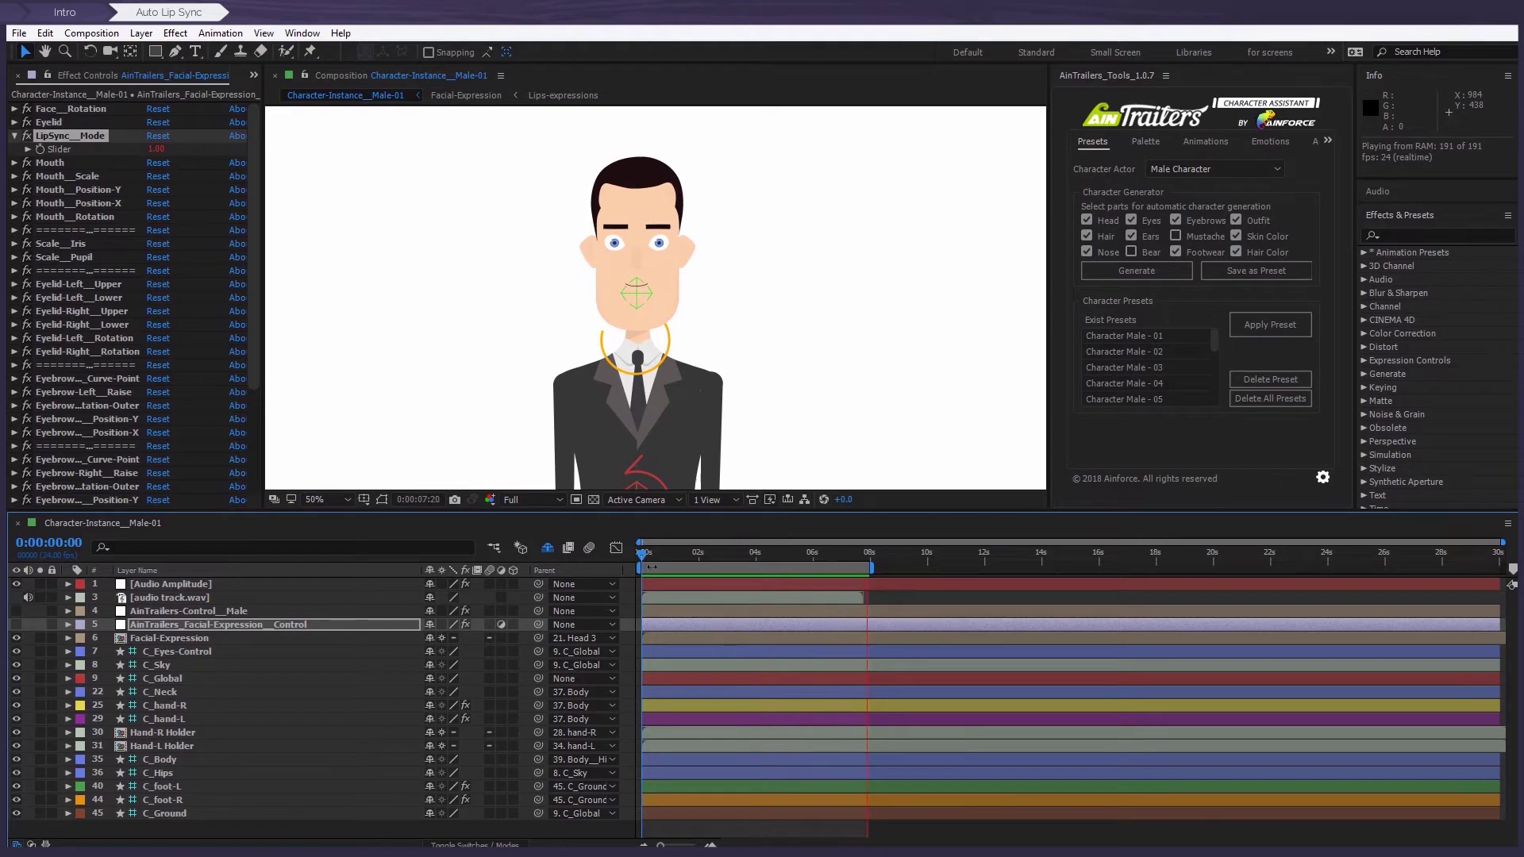
pyautogui.click(641, 553)
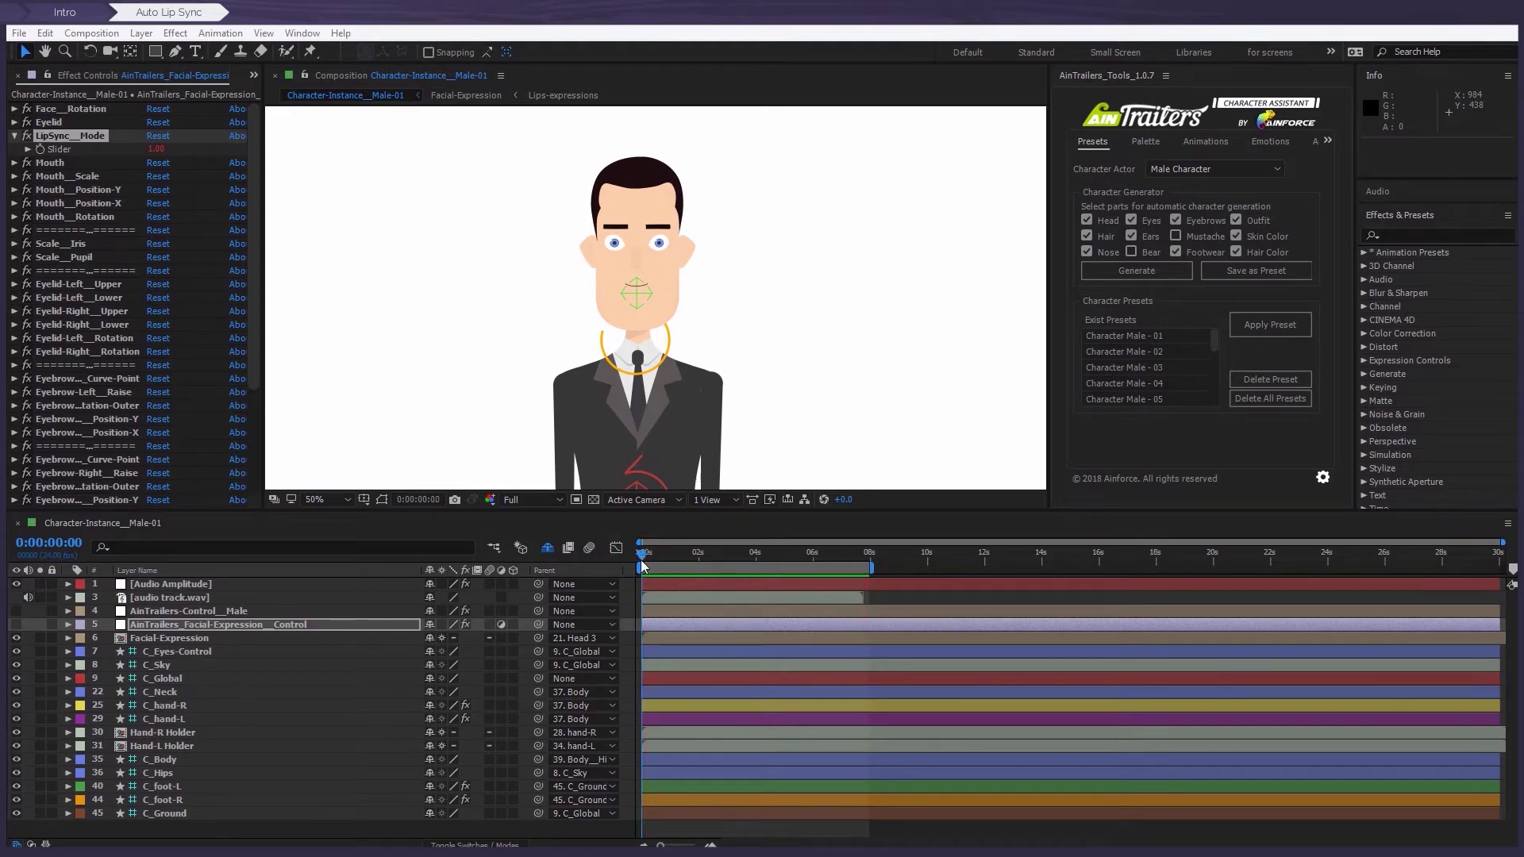
# Reveal shy layers, select LipSync Config and inspect its Mouth-01 to Mouth-05 settings
pyautogui.click(643, 556)
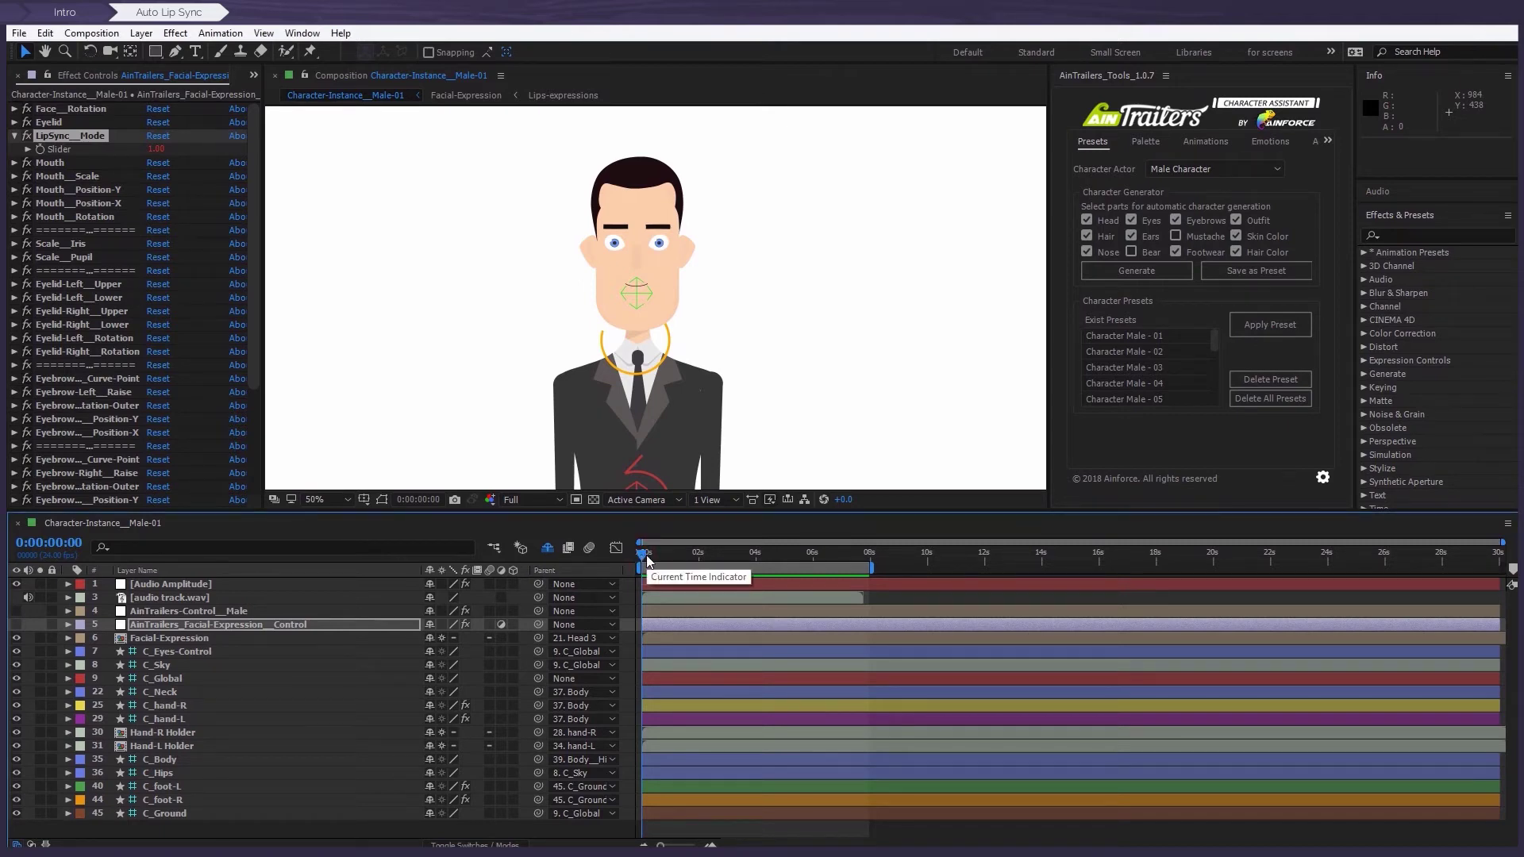
pyautogui.click(547, 549)
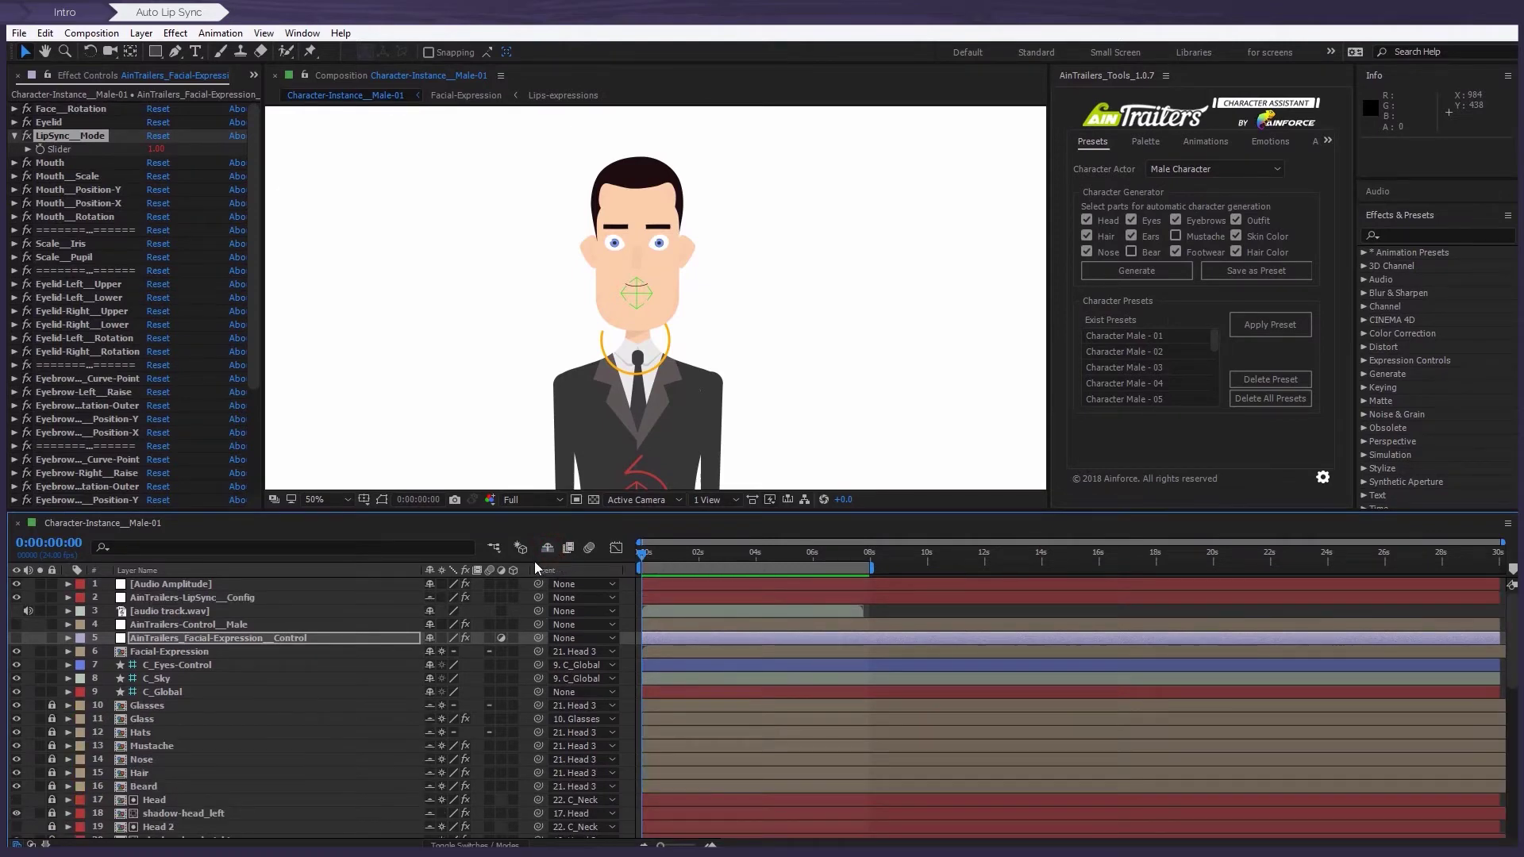
pyautogui.click(208, 600)
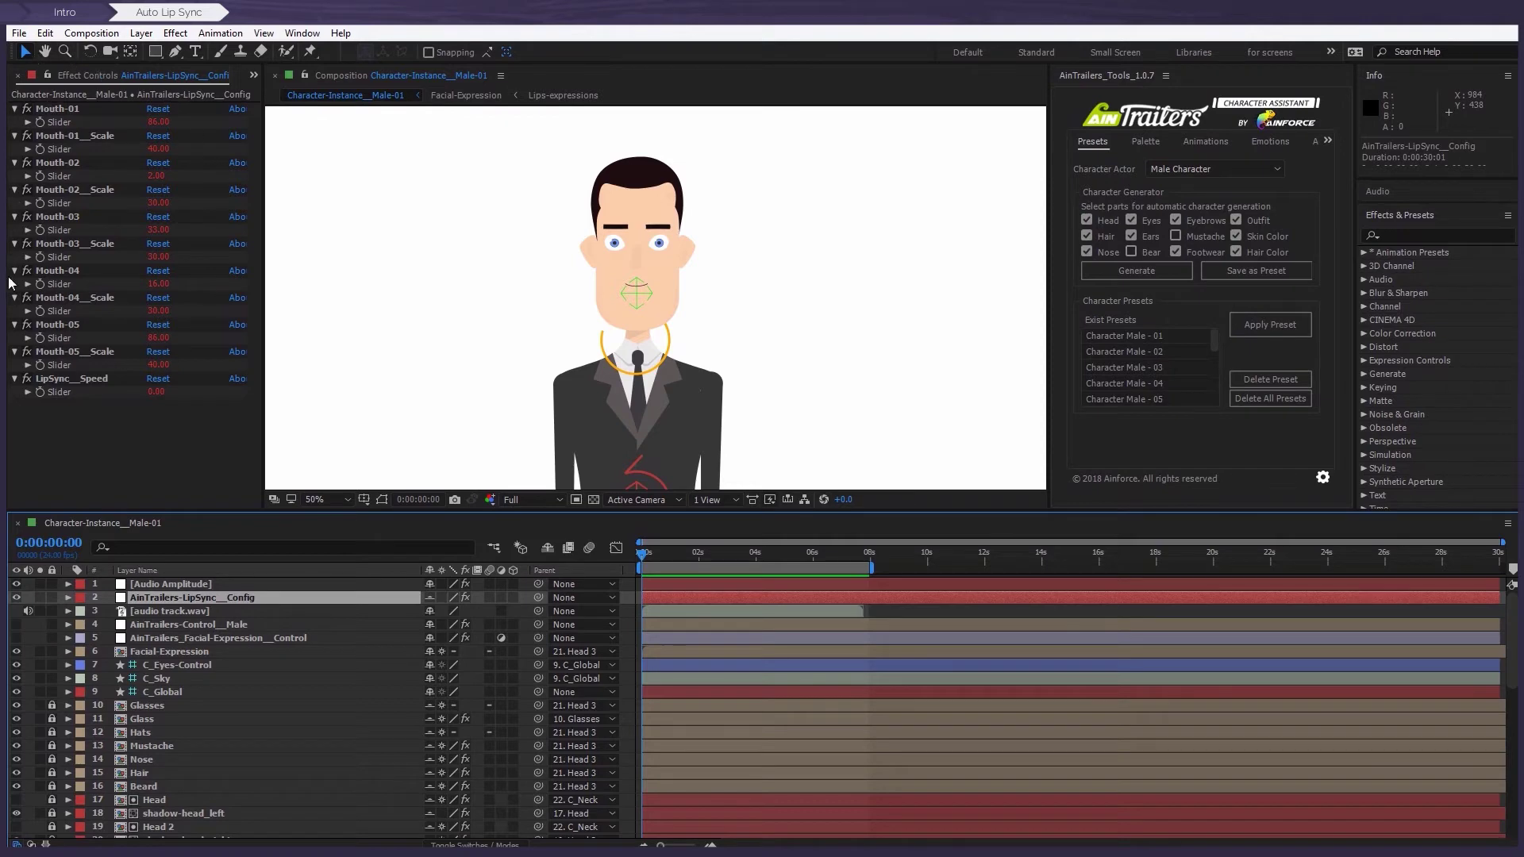
pyautogui.click(69, 110)
pyautogui.click(71, 165)
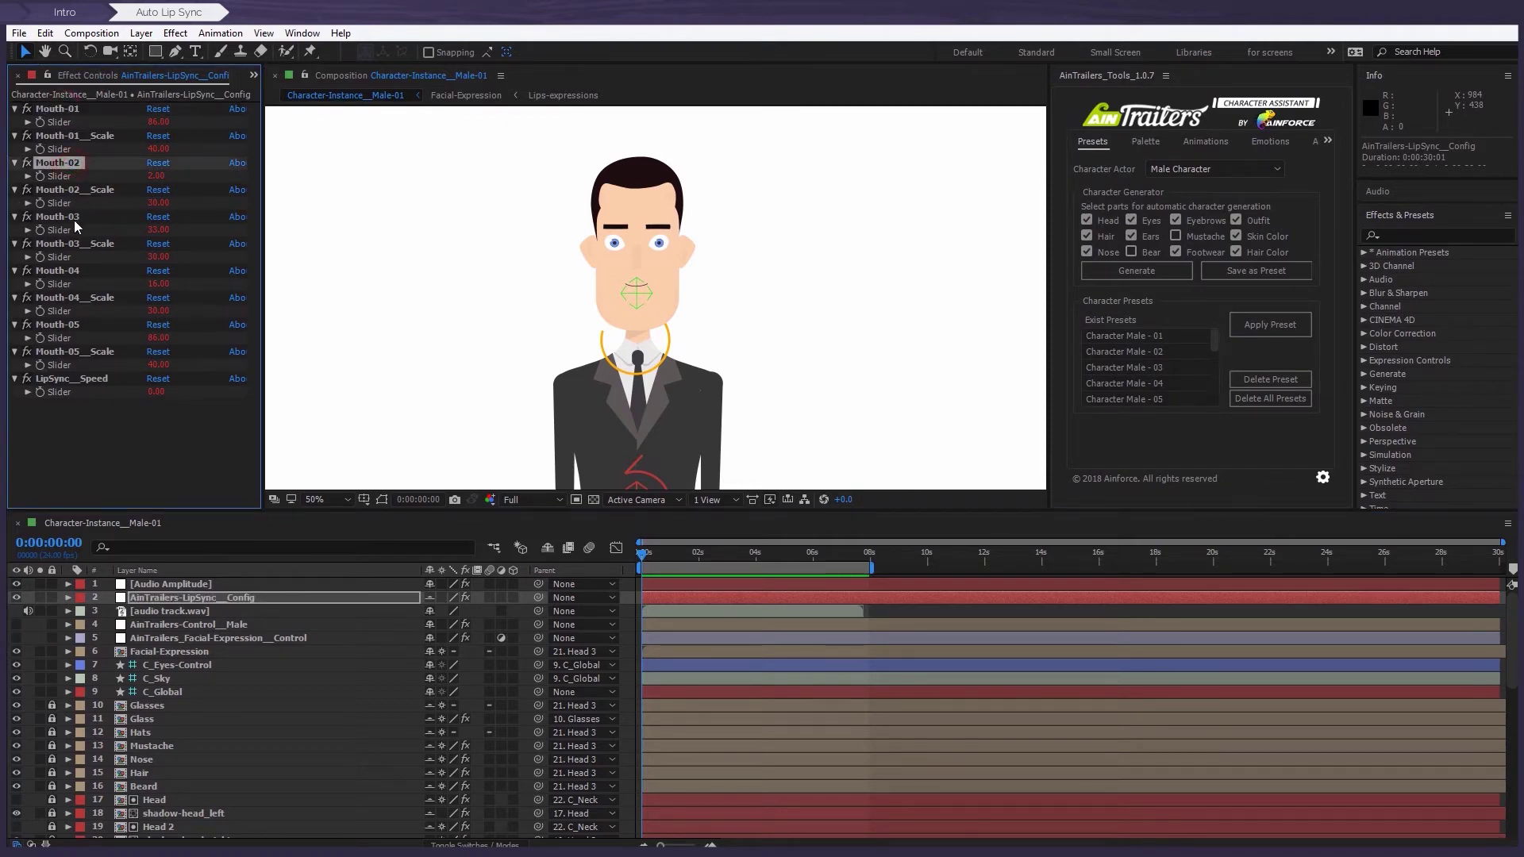
pyautogui.click(80, 219)
pyautogui.click(77, 271)
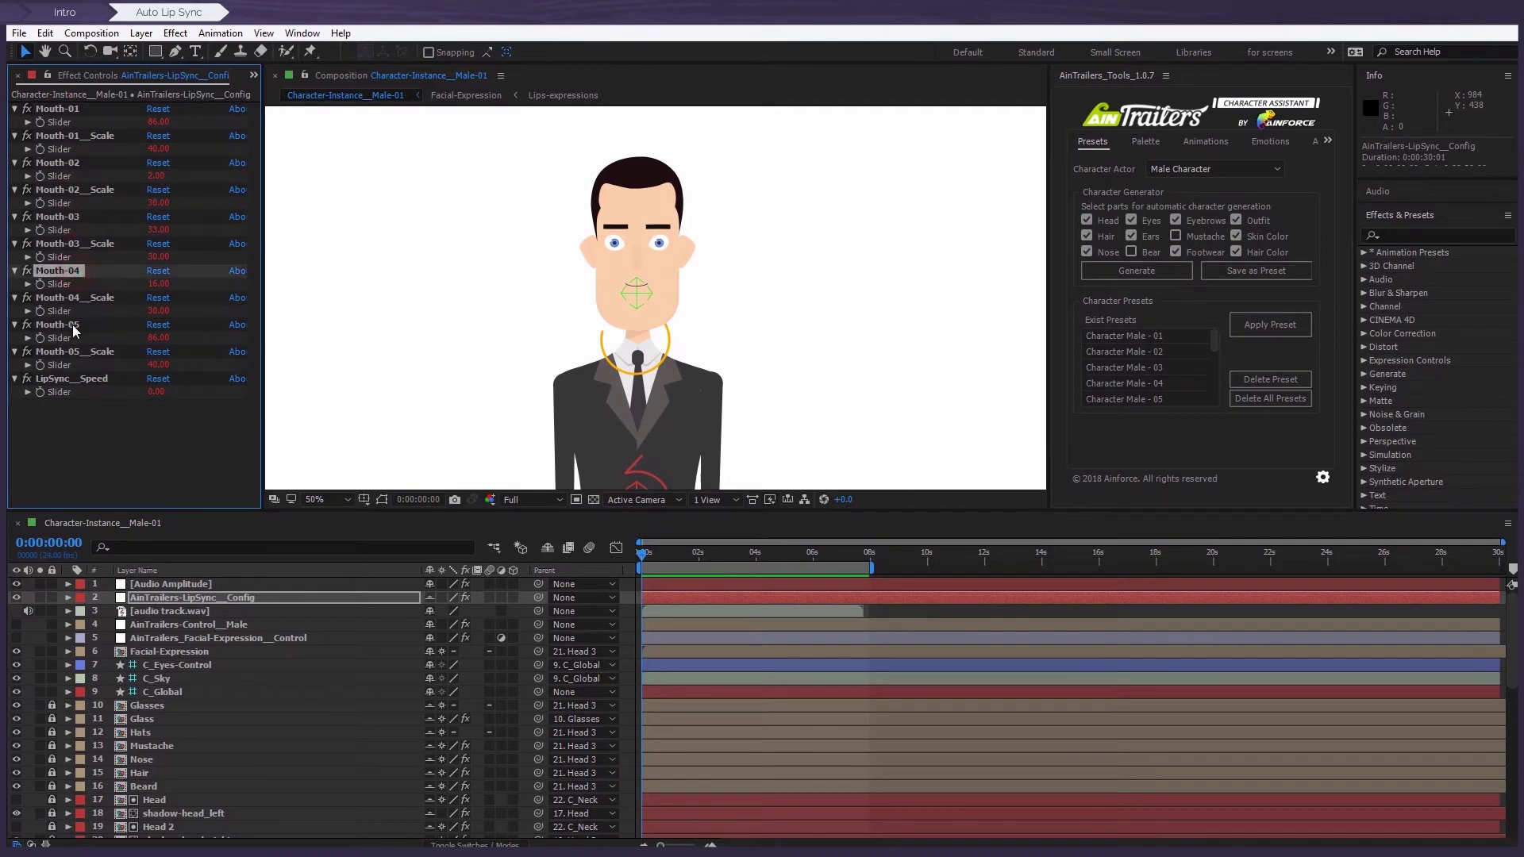
pyautogui.click(78, 327)
# Place the 00-Mouths.png mouth chart window to the right of After Effects
pyautogui.hotkey('alt', 'Tab')
pyautogui.moveTo(751, 32); pyautogui.dragTo(1119, 35)
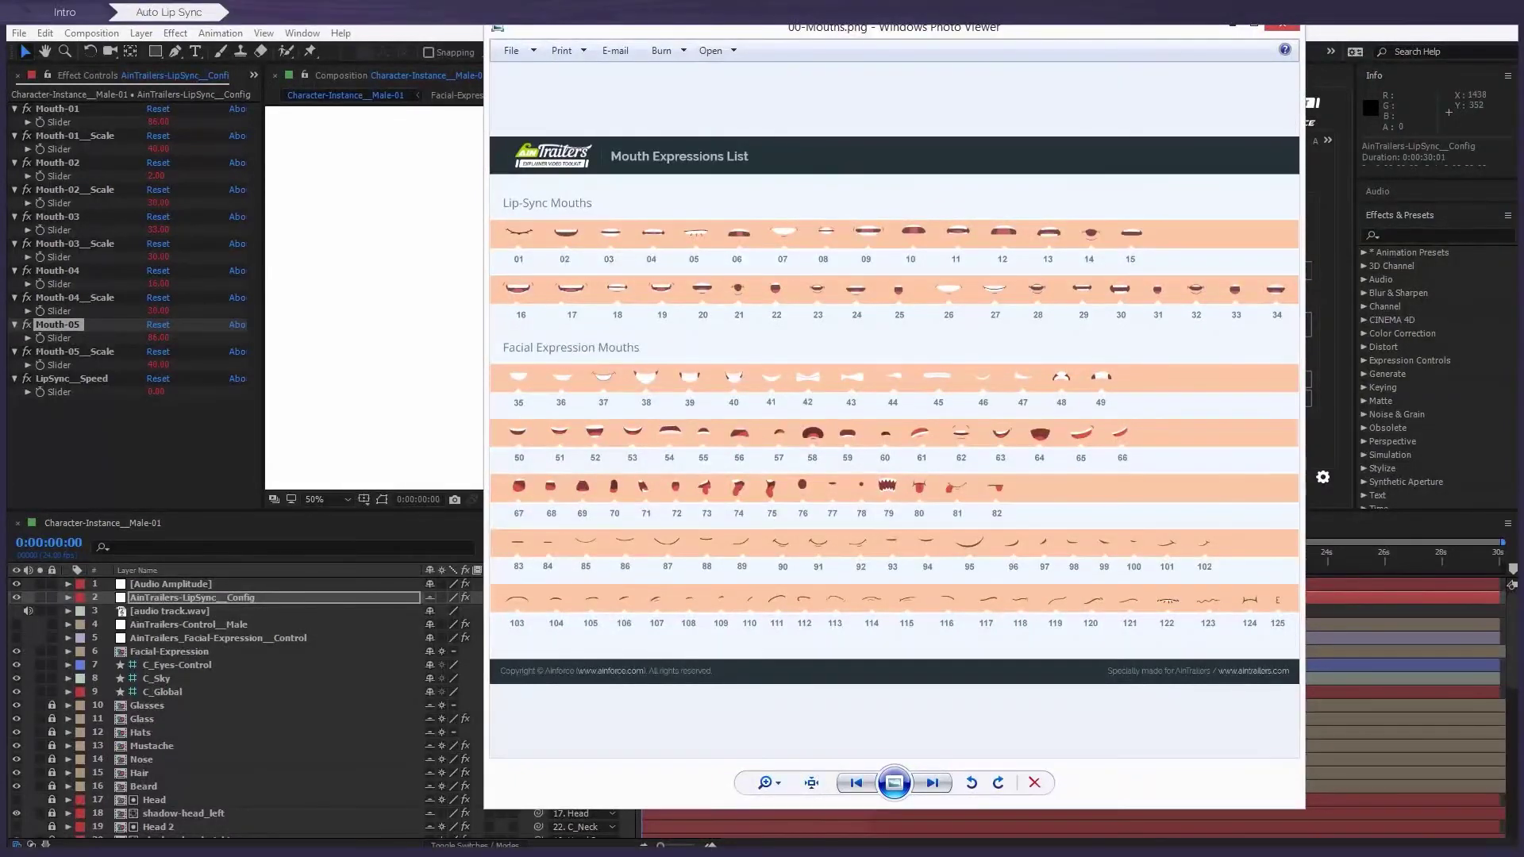
pyautogui.click(477, 143)
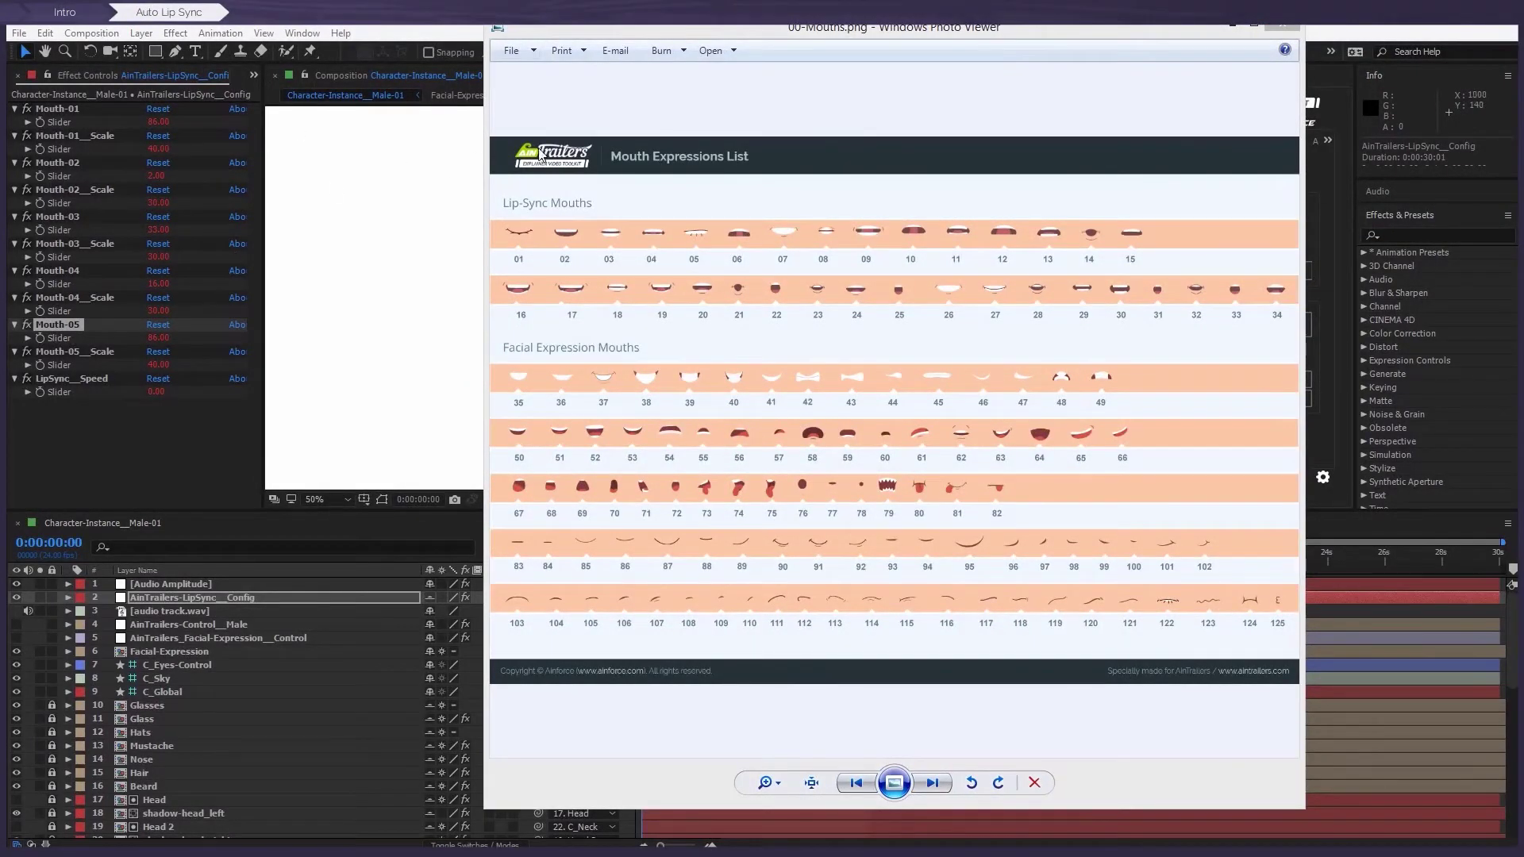
pyautogui.moveTo(689, 31); pyautogui.dragTo(977, 32)
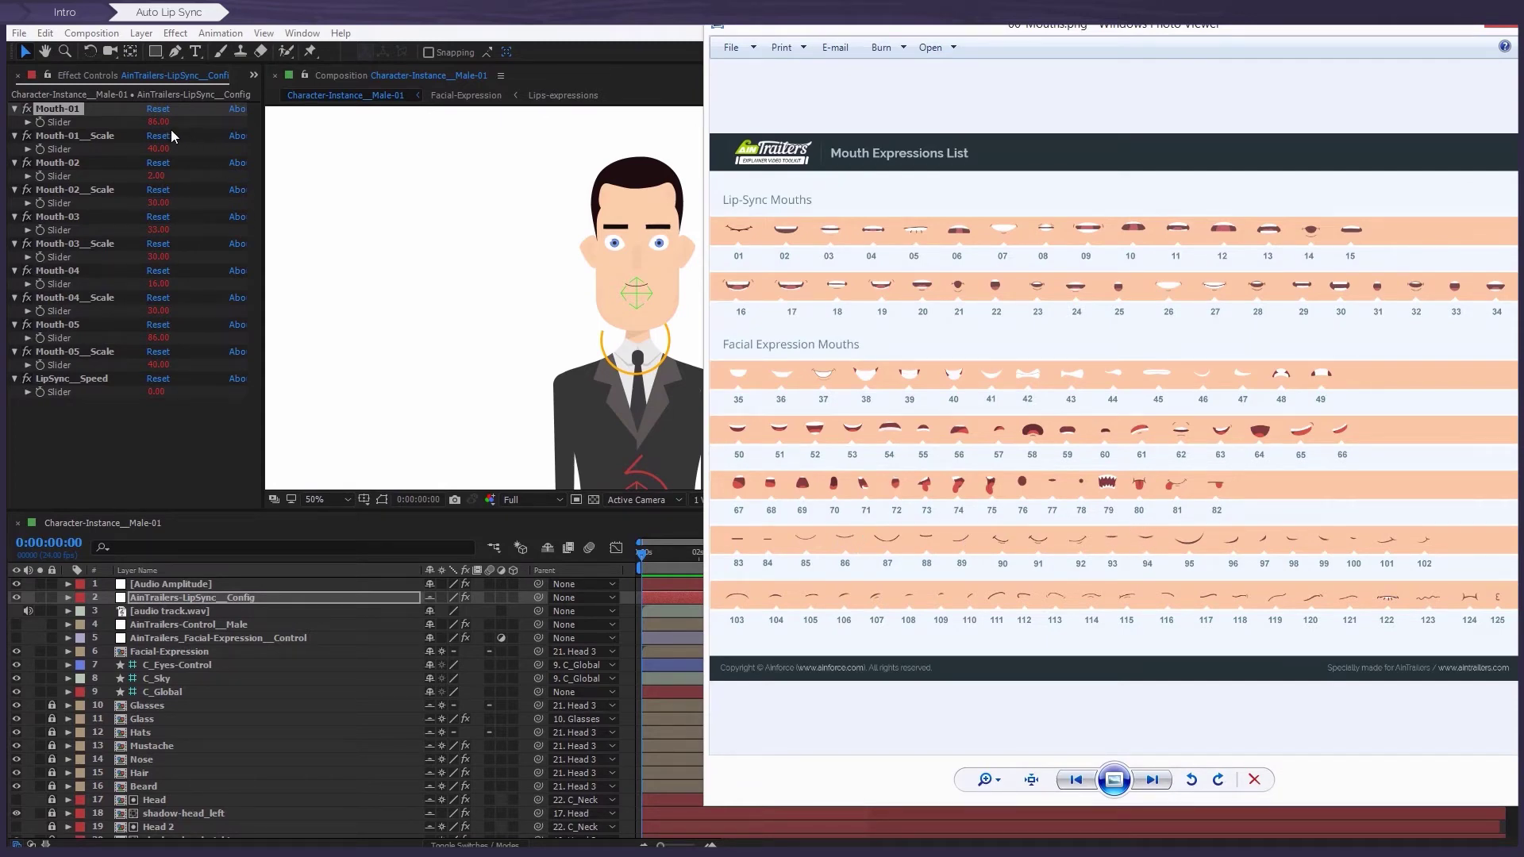
# Change Mouth-01 to mouth shape 94 and scrub ahead to check it
pyautogui.click(161, 124)
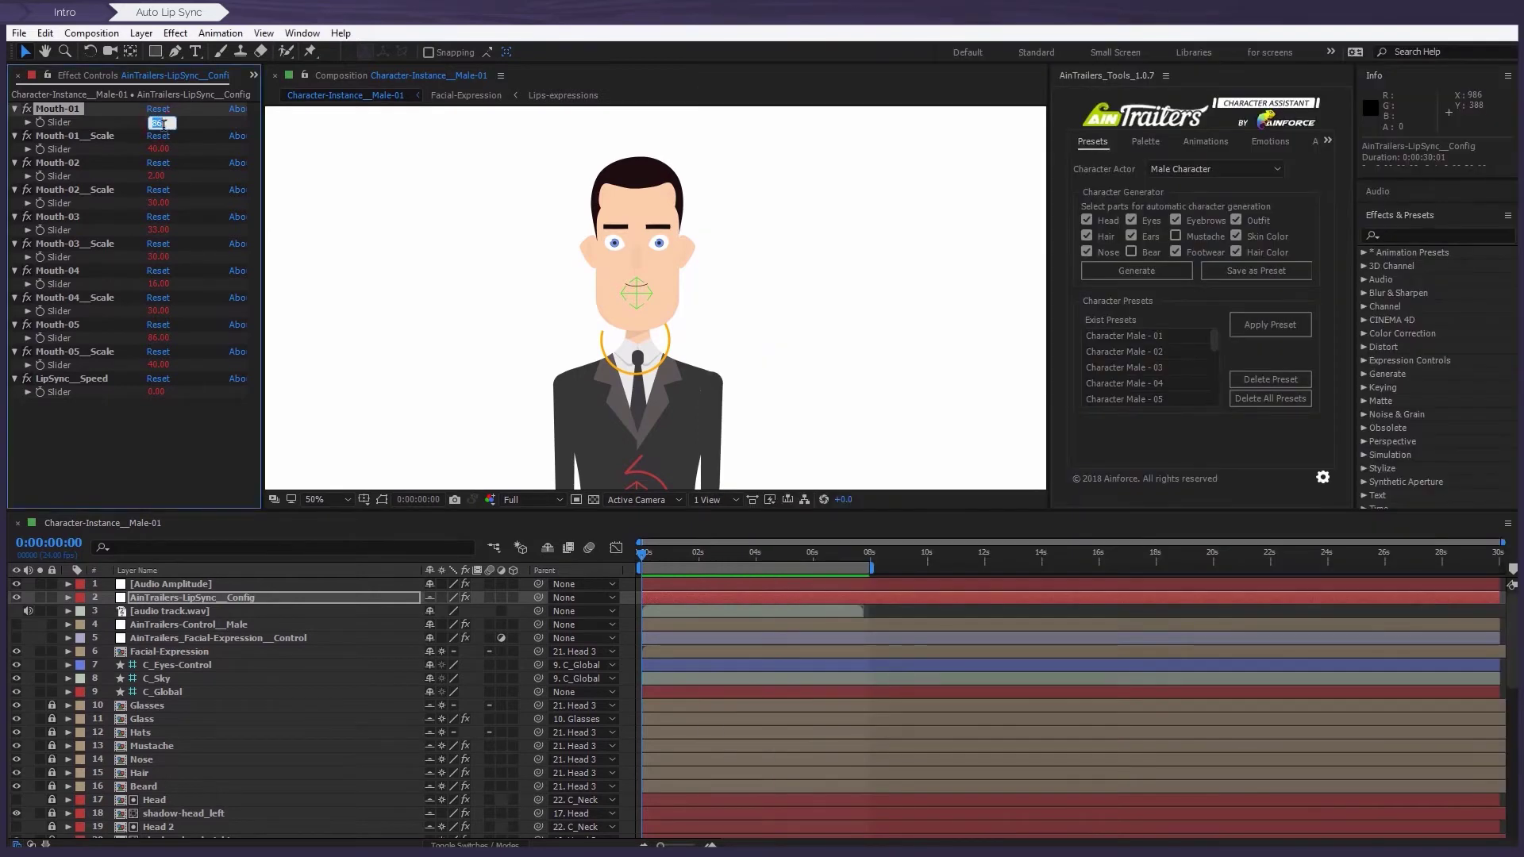
pyautogui.write('94')
pyautogui.press('Return')
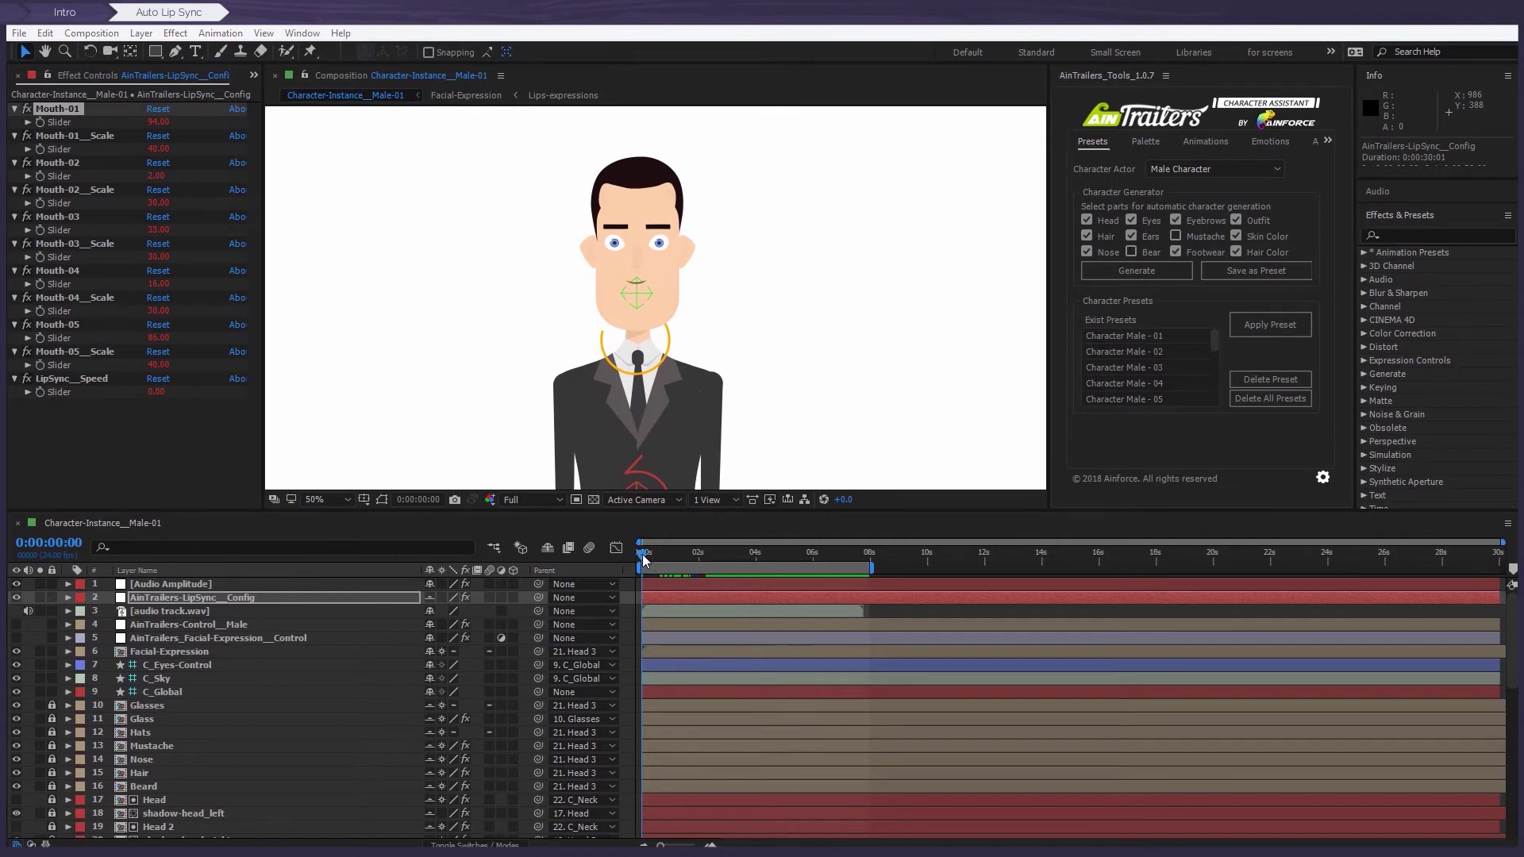
pyautogui.moveTo(644, 560); pyautogui.dragTo(691, 556)
# Try a Mouth-01 scale of 45, then start editing the scale again
pyautogui.click(156, 149)
pyautogui.write('45')
pyautogui.press('Return')
pyautogui.click(158, 149)
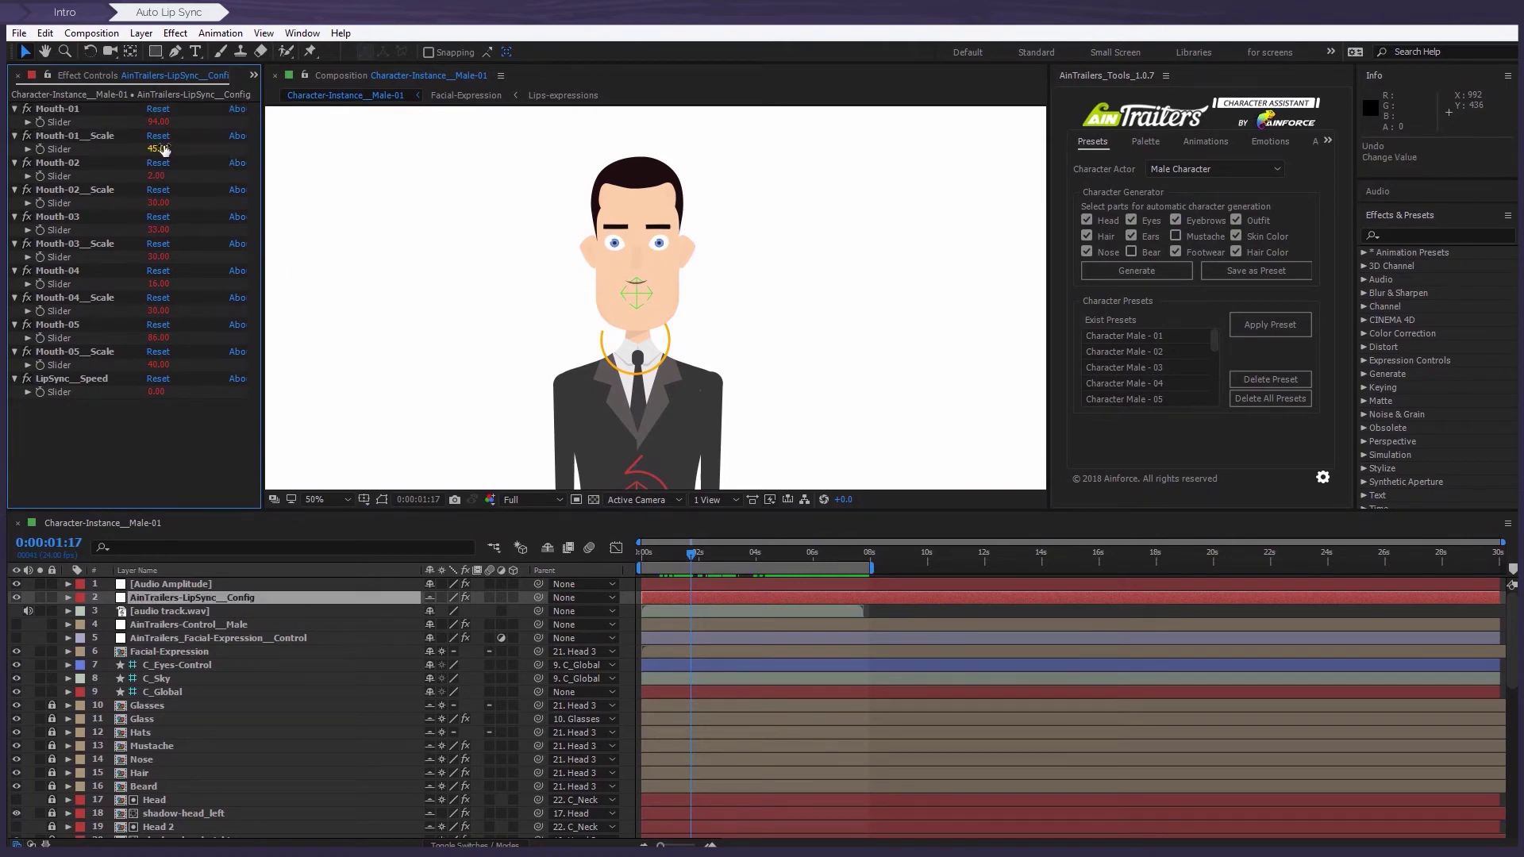
# Restore Mouth-01 scale to 40, return to 0:00:00:00 and select the Facial-Expression Control's LipSync Mode
pyautogui.write('40')
pyautogui.press('Return')
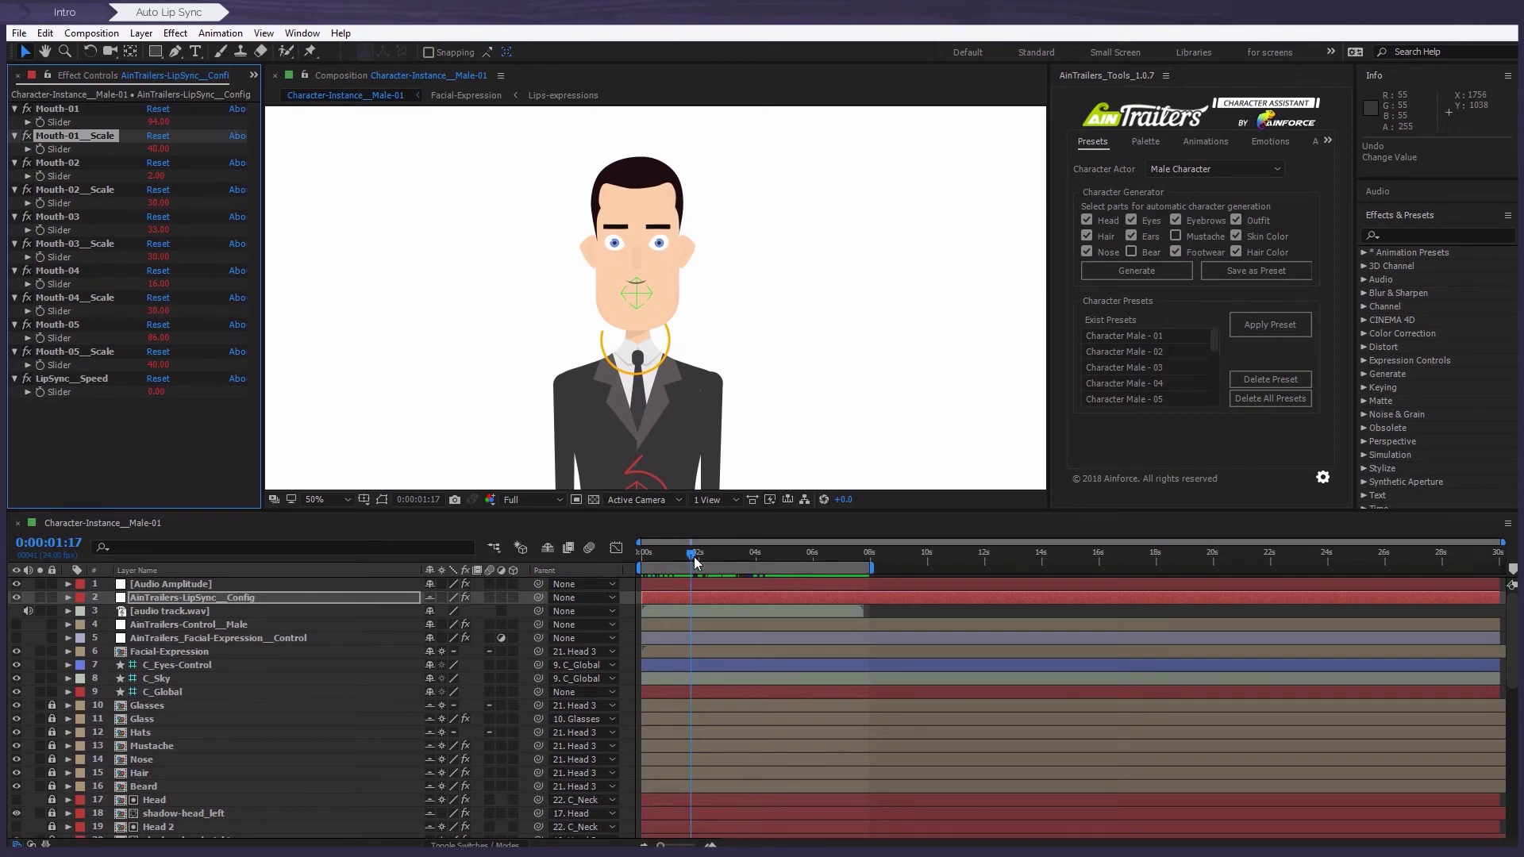
pyautogui.moveTo(691, 559); pyautogui.dragTo(643, 559)
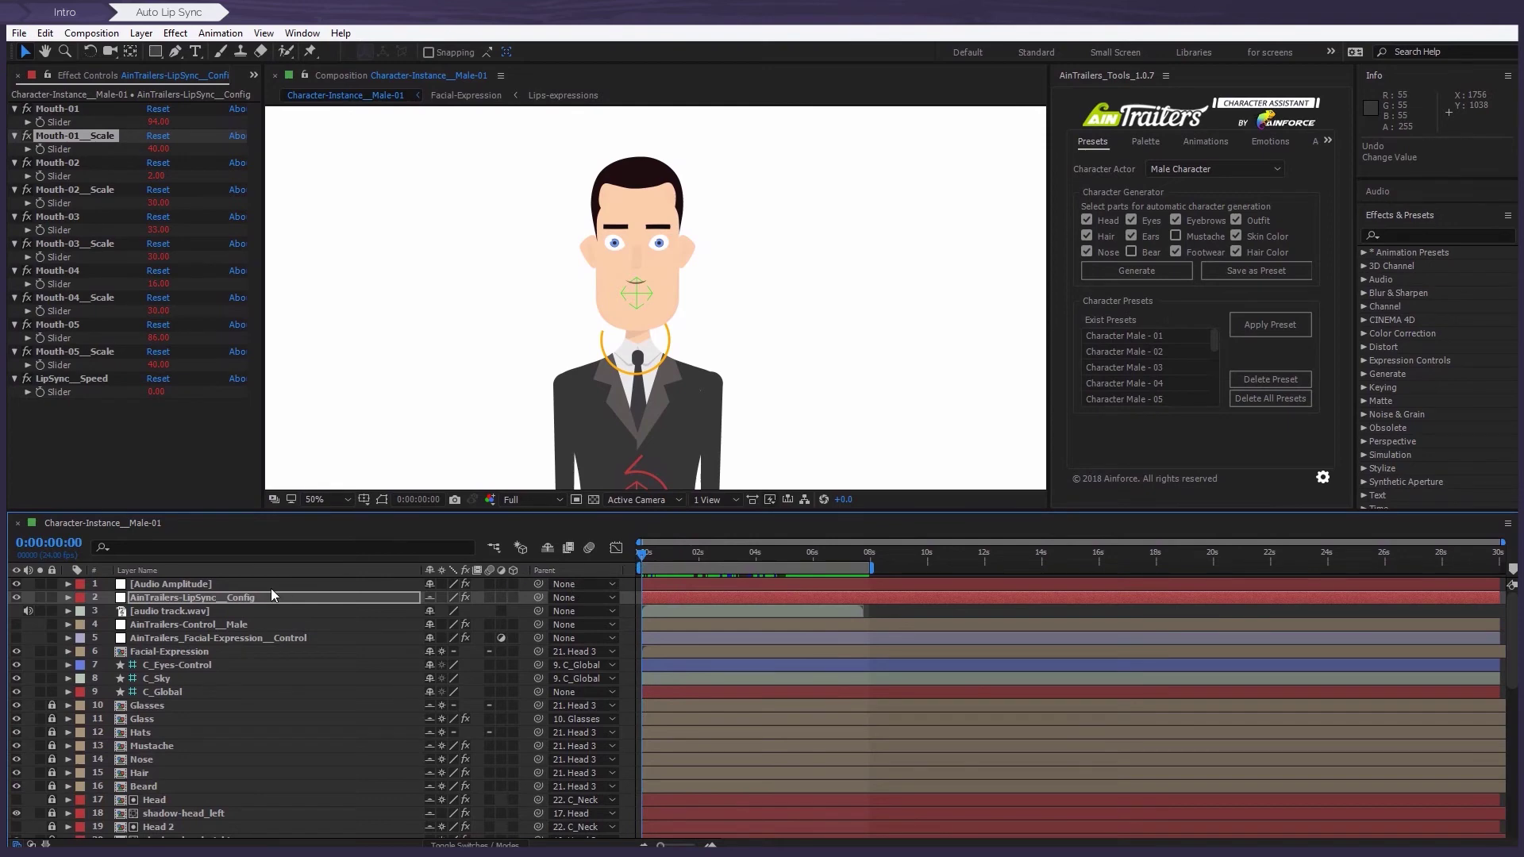
pyautogui.click(242, 639)
pyautogui.click(37, 151)
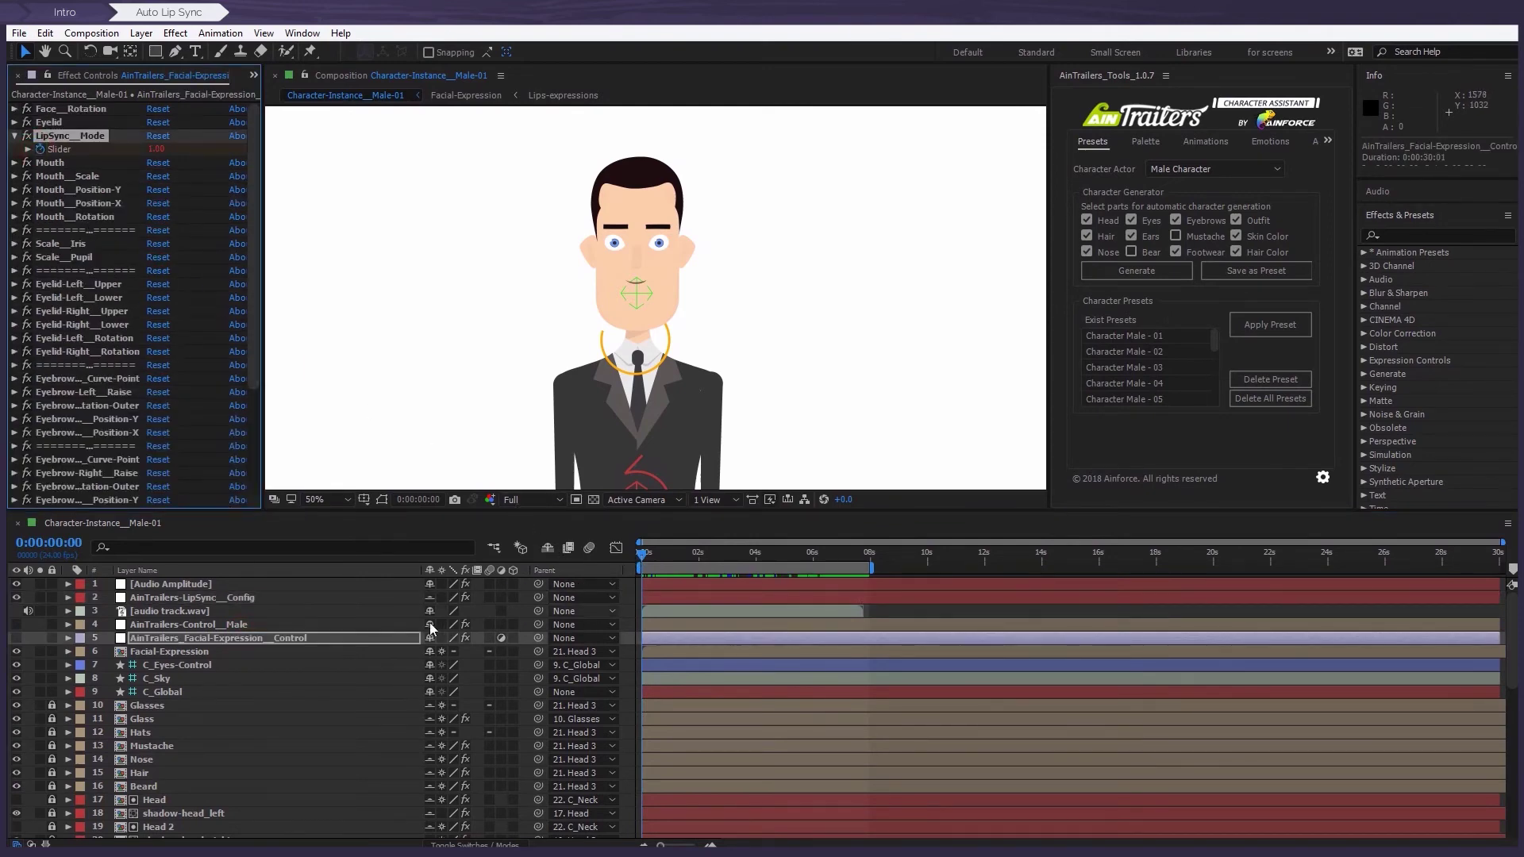
# Keyframe LipSync Mode to 0 at 0:00:01:21 and back to 1 at 0:00:03:11
pyautogui.click(296, 640)
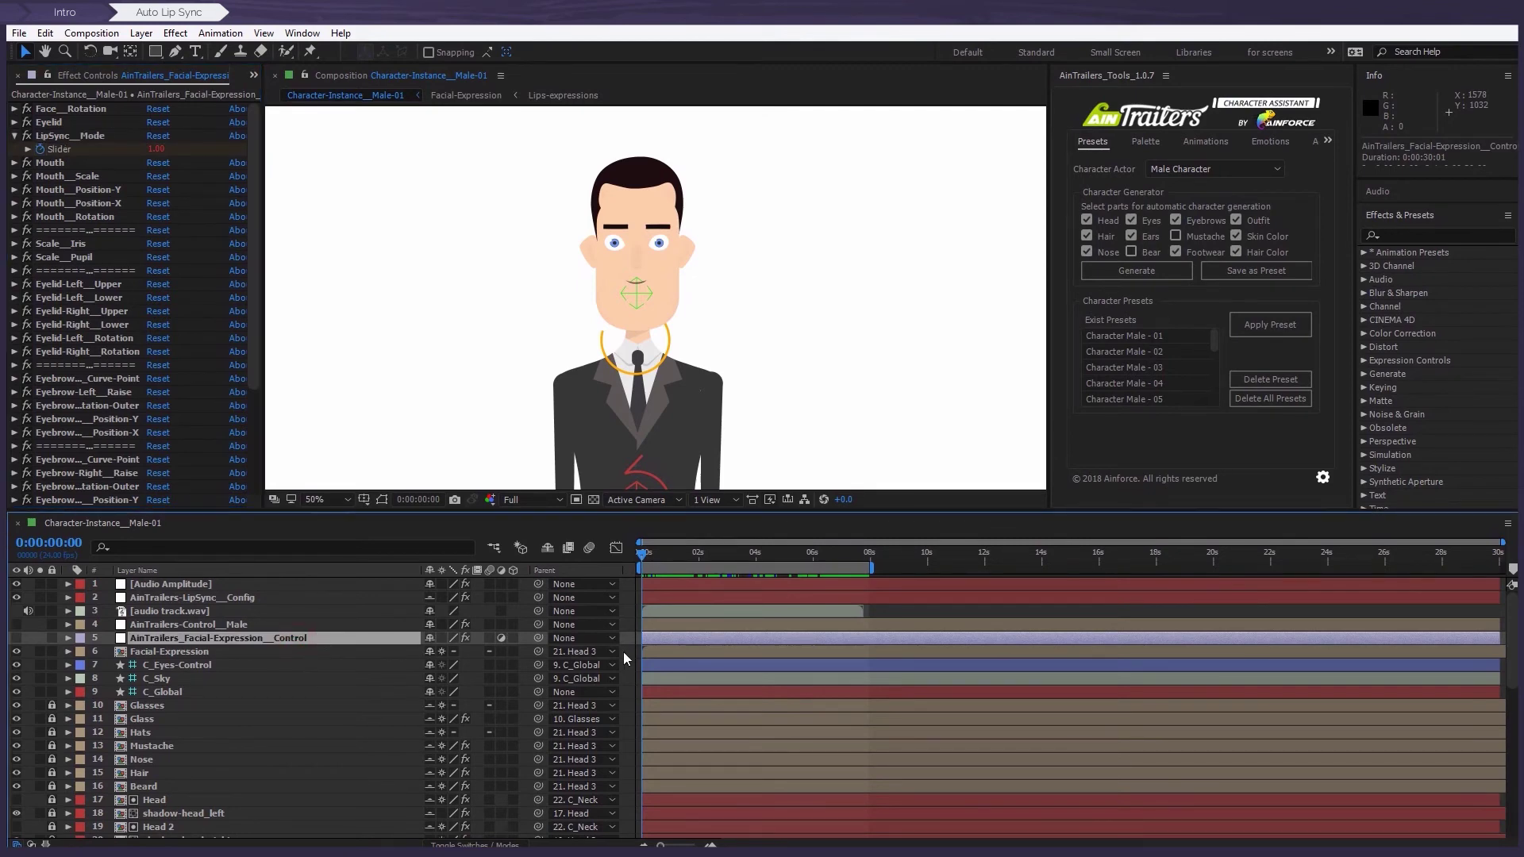
pyautogui.press('u')
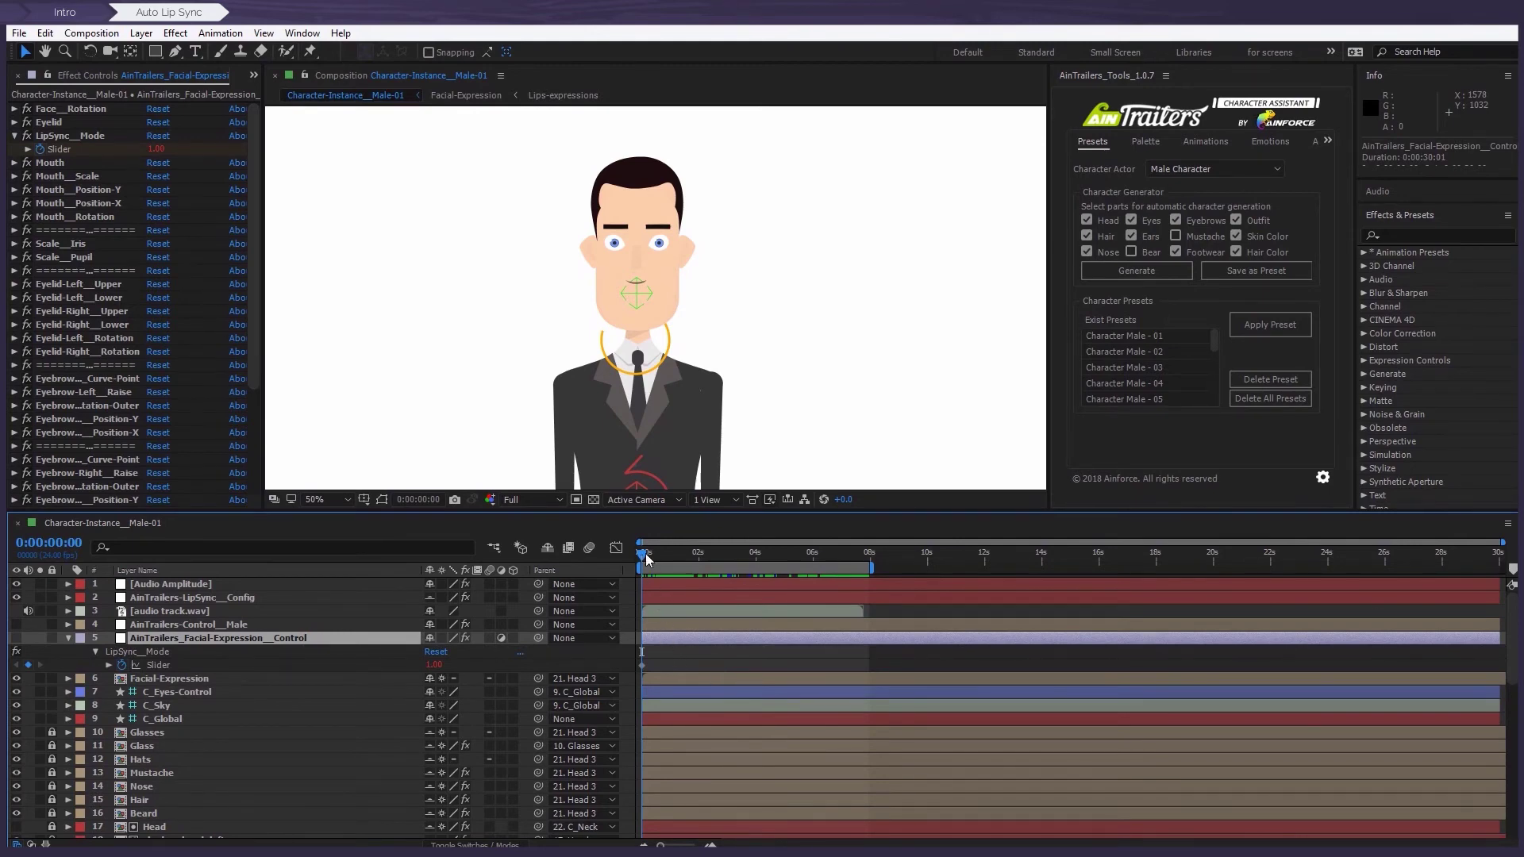
pyautogui.moveTo(647, 560); pyautogui.dragTo(690, 563)
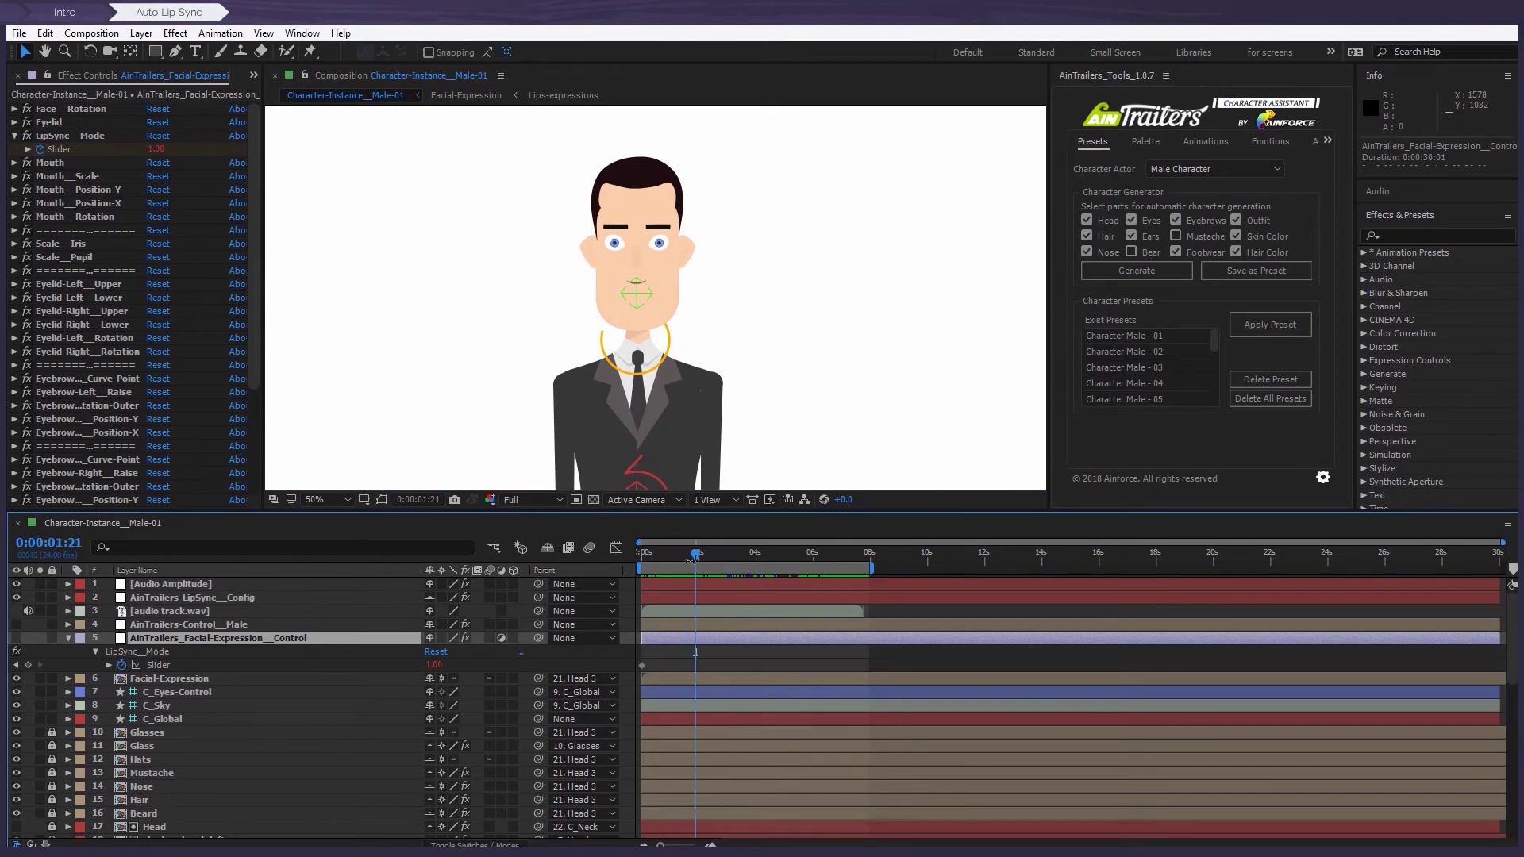
pyautogui.click(435, 665)
pyautogui.press('Return')
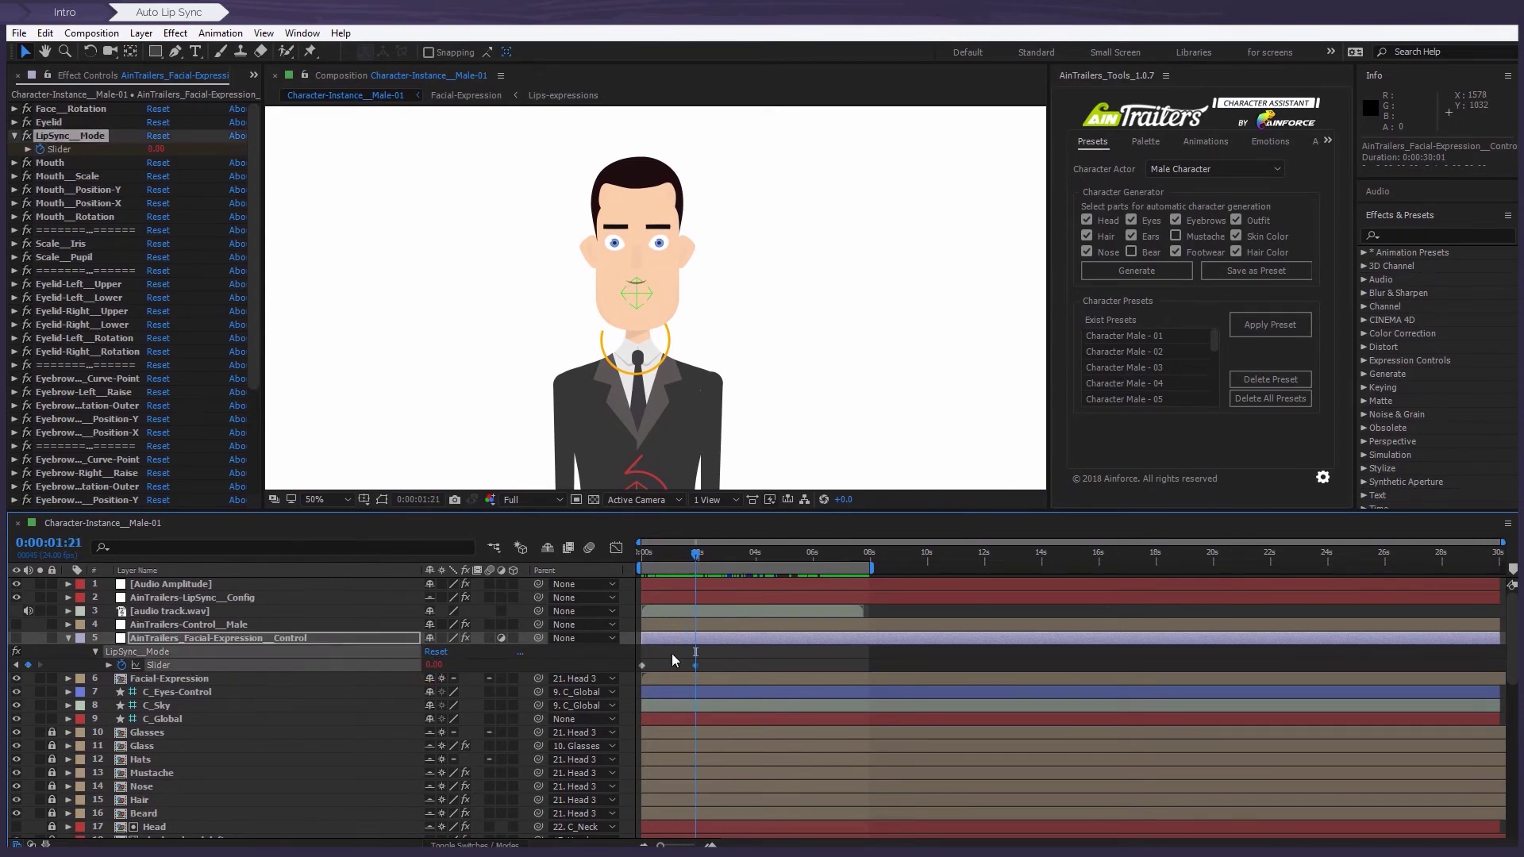
pyautogui.click(741, 557)
pyautogui.moveTo(433, 667); pyautogui.dragTo(643, 673)
# Make the LipSync Mode keyframes hold keyframes and preview from the start
pyautogui.rightClick(643, 673)
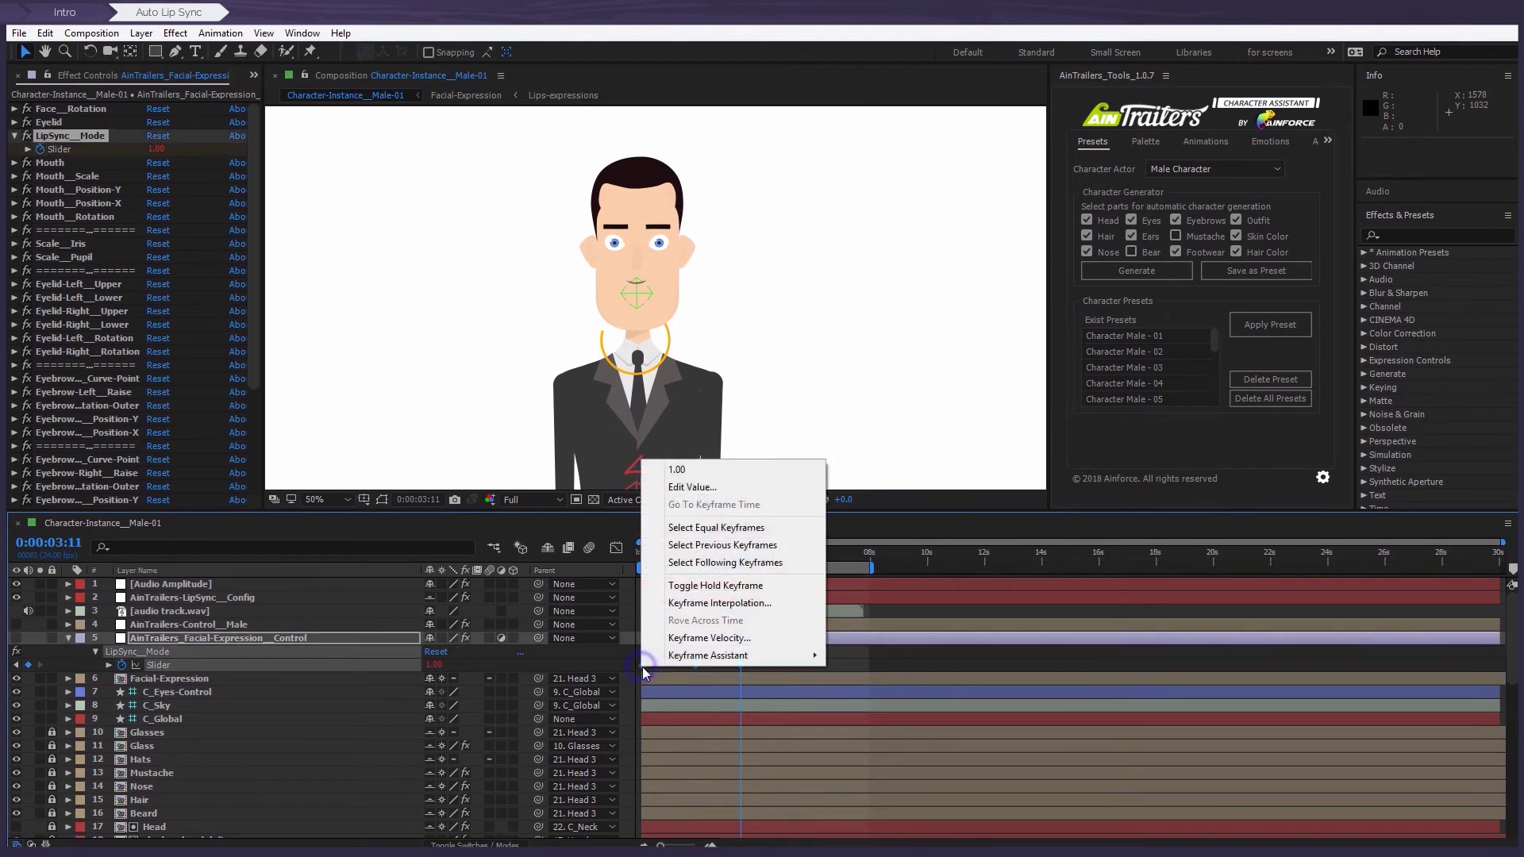
pyautogui.click(717, 589)
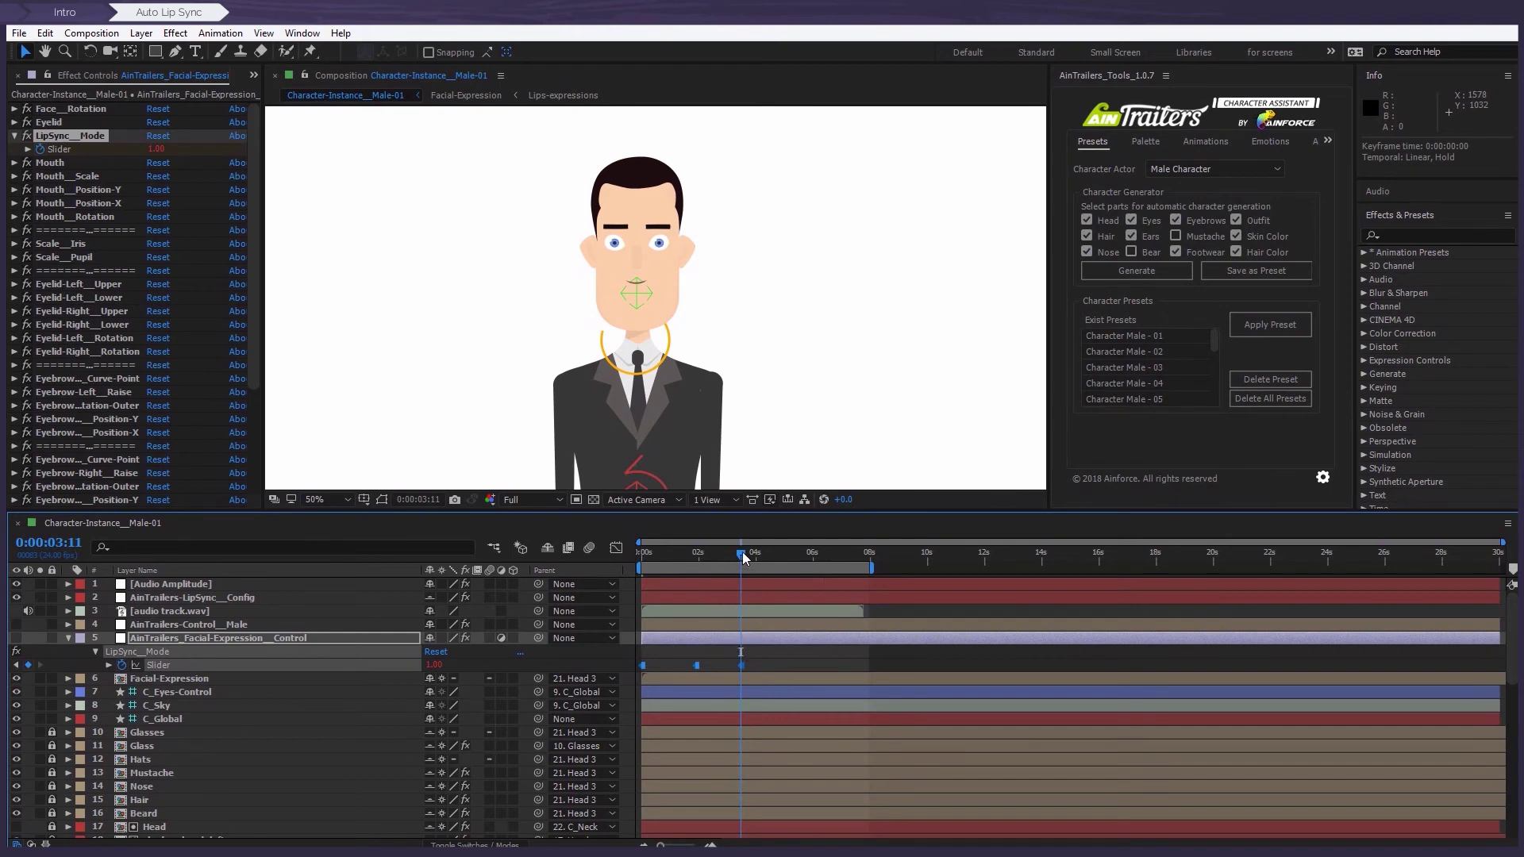
pyautogui.moveTo(740, 553); pyautogui.dragTo(624, 562)
pyautogui.press('space')
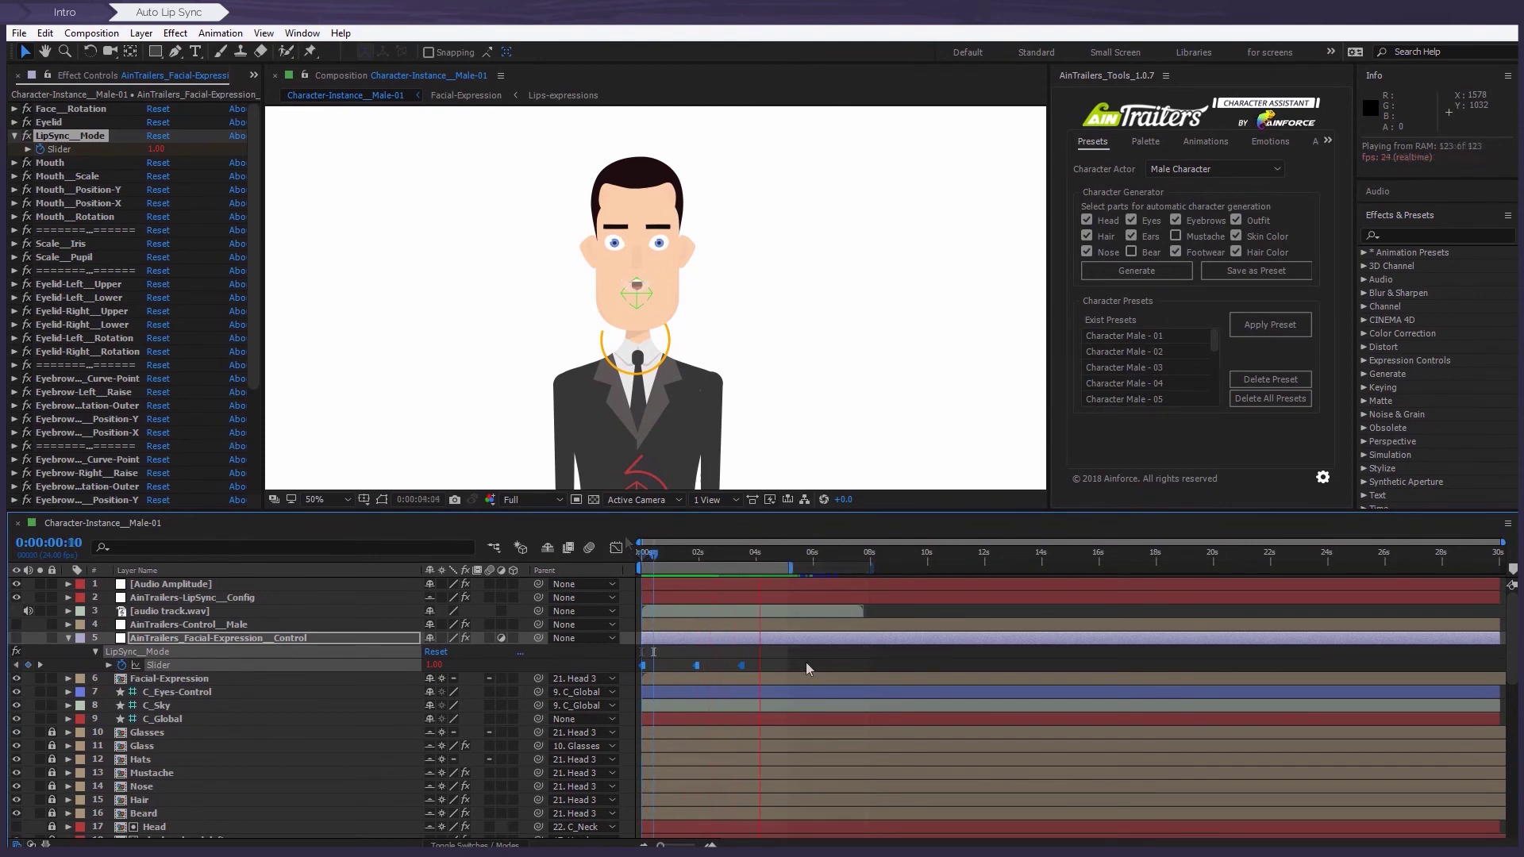
# At 0:00:02:14, apply the 04-Thankful facial expression from the Emotions controls
pyautogui.moveTo(741, 554); pyautogui.dragTo(716, 560)
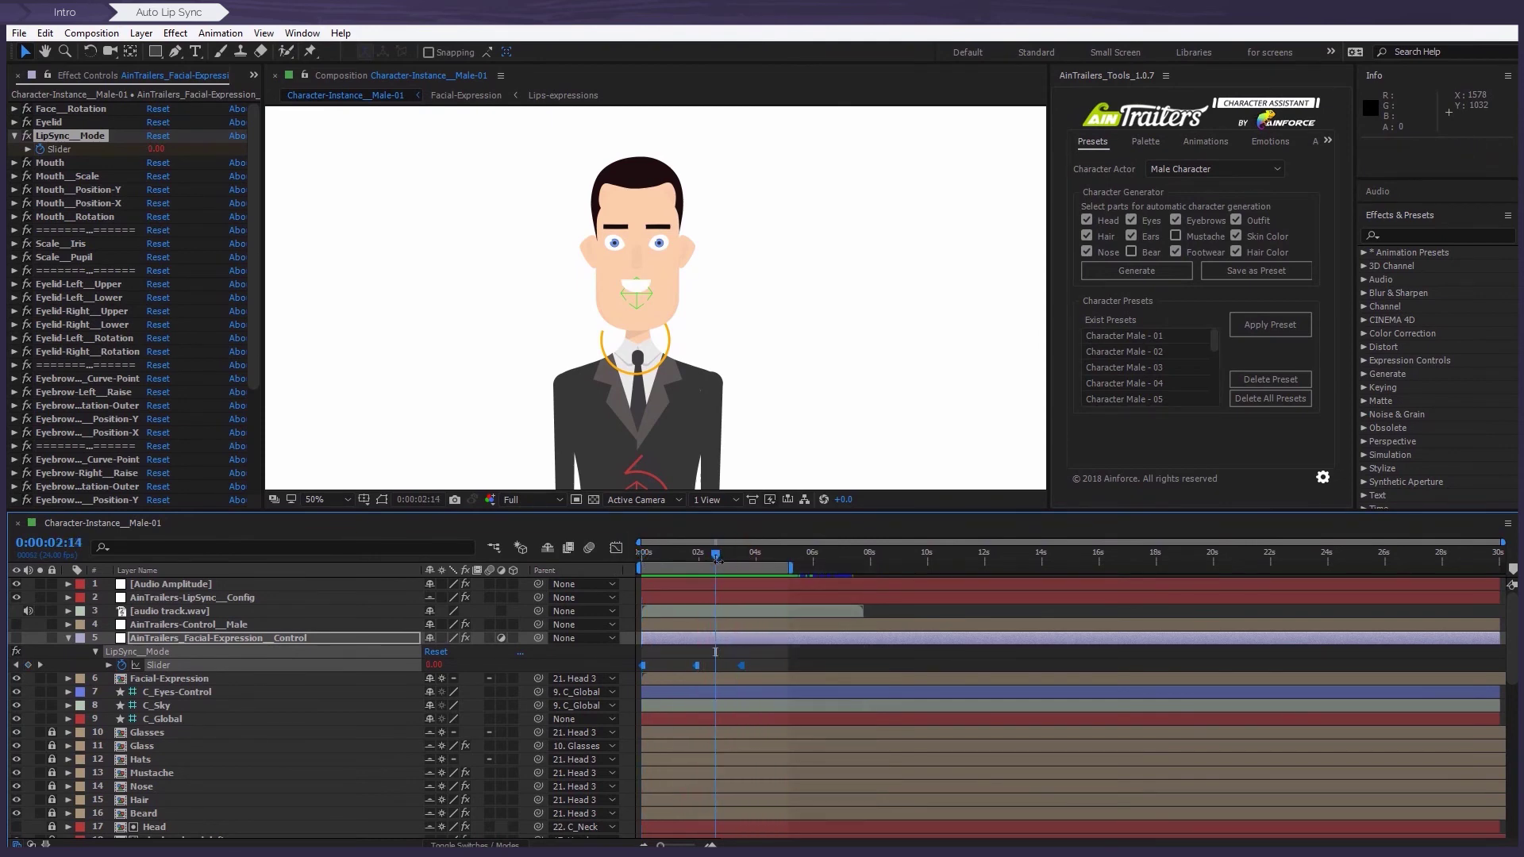
pyautogui.click(1270, 141)
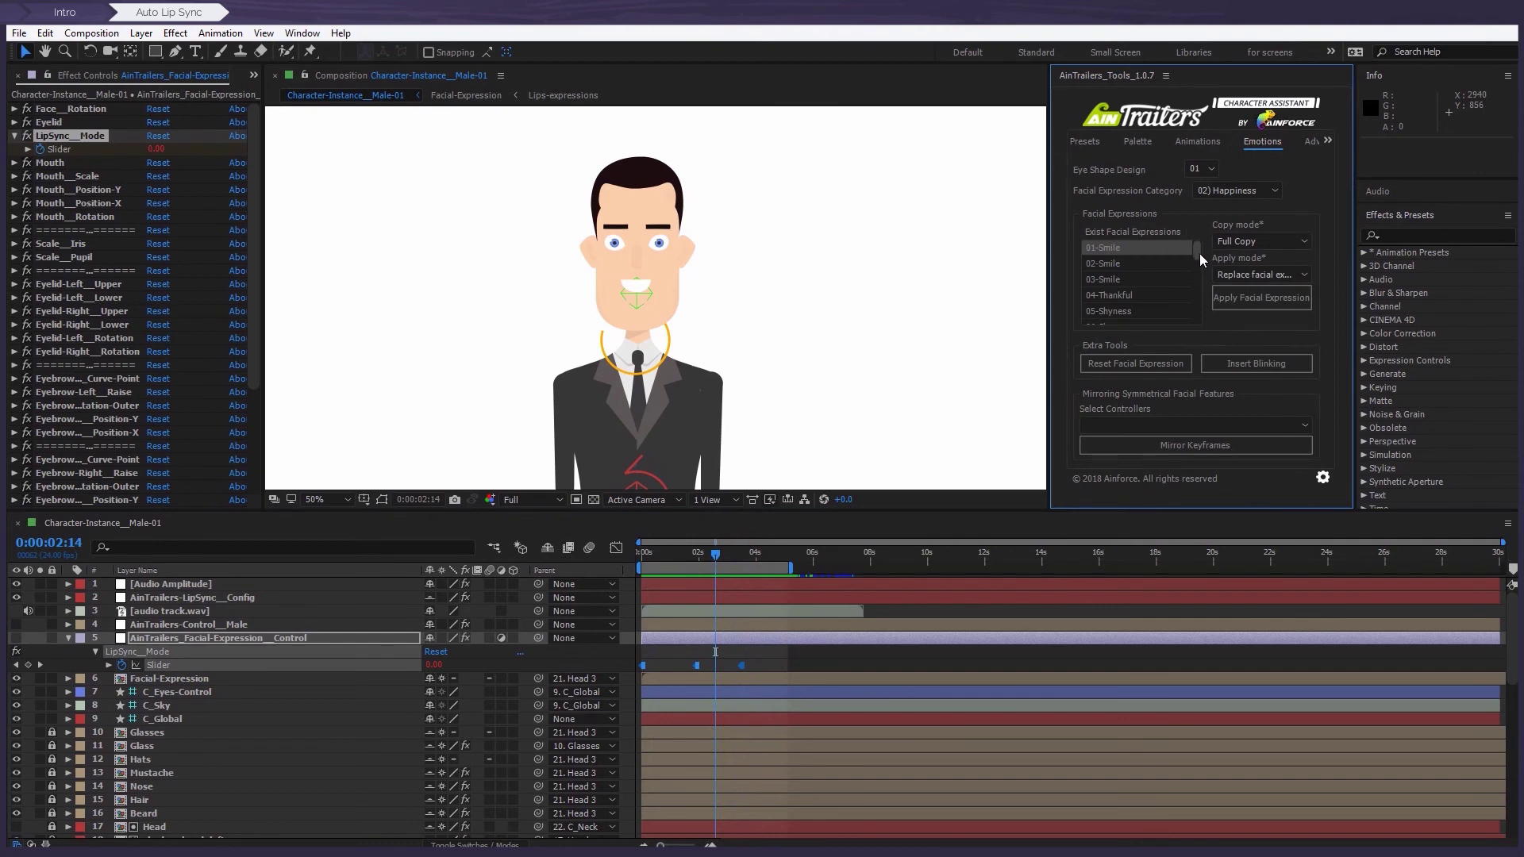
pyautogui.click(1139, 296)
pyautogui.click(1243, 305)
# Set Mouth_Scale to 40, then return the current time to the start
pyautogui.click(14, 176)
pyautogui.moveTo(159, 189); pyautogui.dragTo(218, 200)
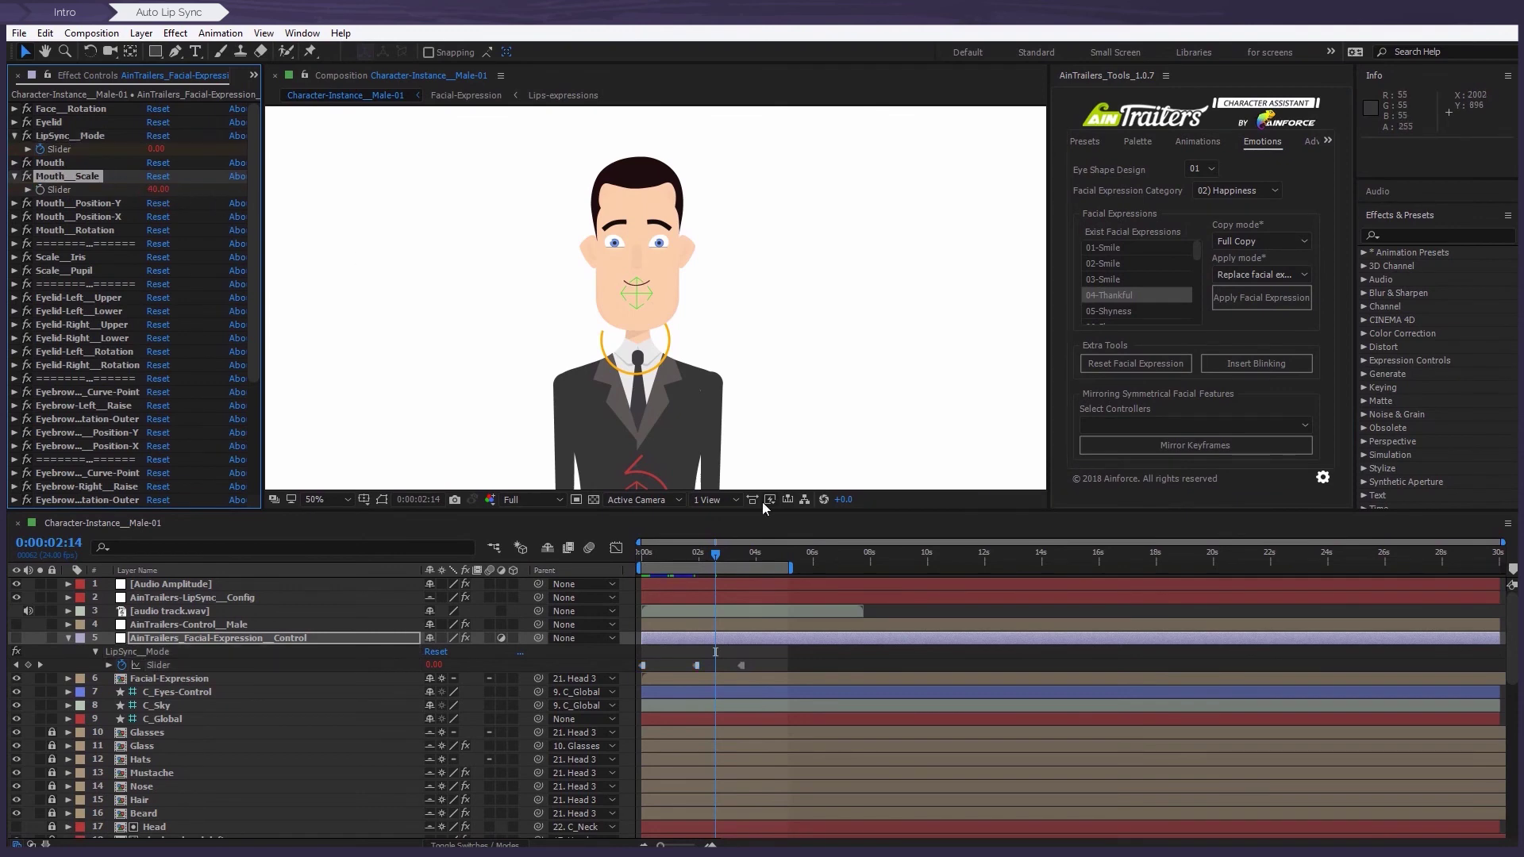
pyautogui.click(715, 553)
pyautogui.moveTo(688, 556); pyautogui.dragTo(630, 553)
# Play a RAM preview of the auto/manual mouth switching, scrub the opening frames, and reveal the Mouth slider
pyautogui.press('space')
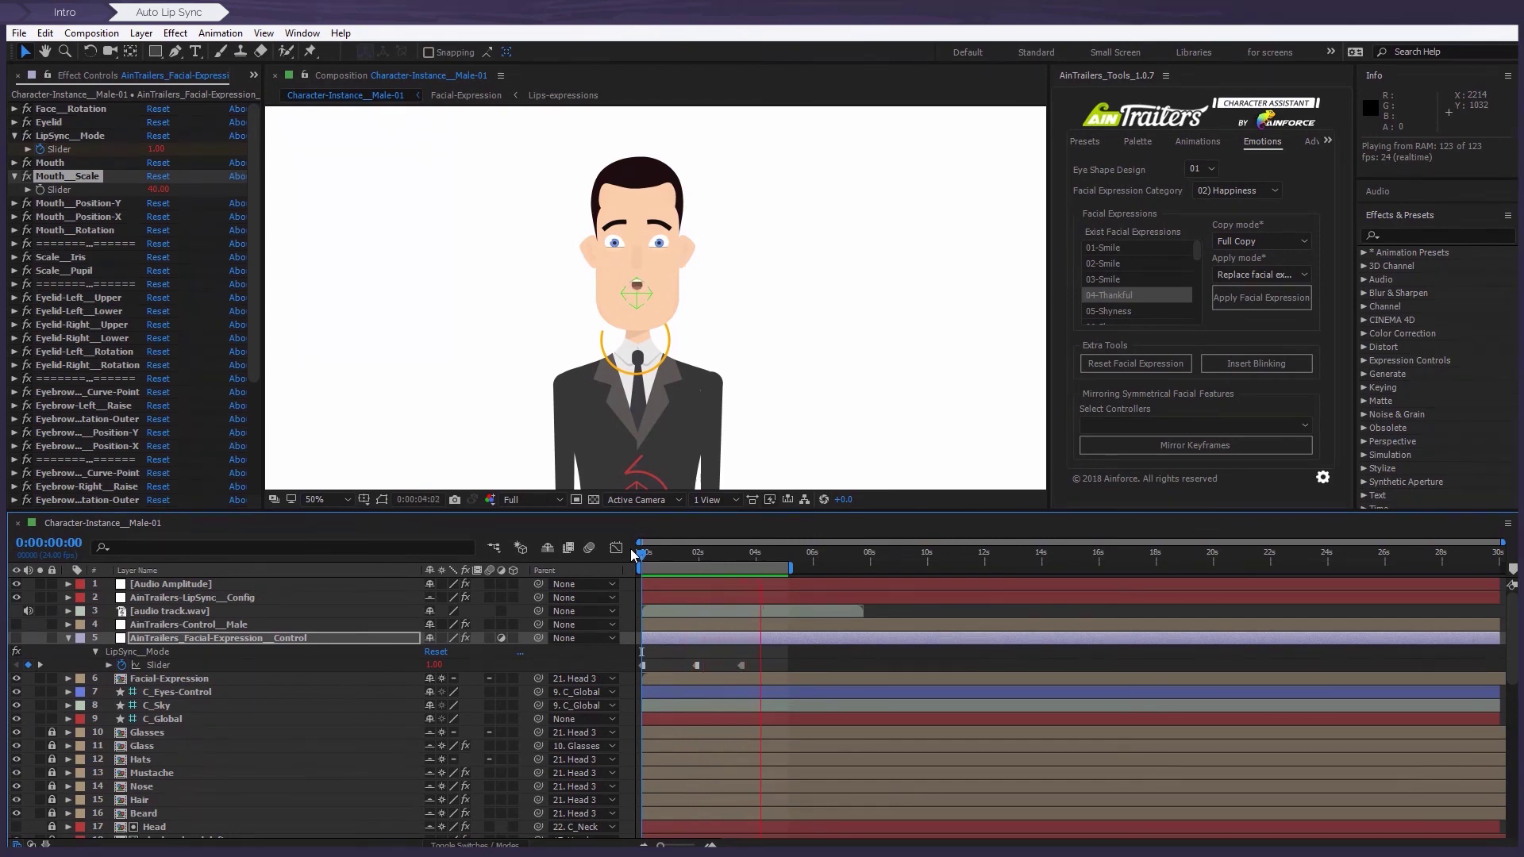
pyautogui.moveTo(633, 550); pyautogui.dragTo(722, 564)
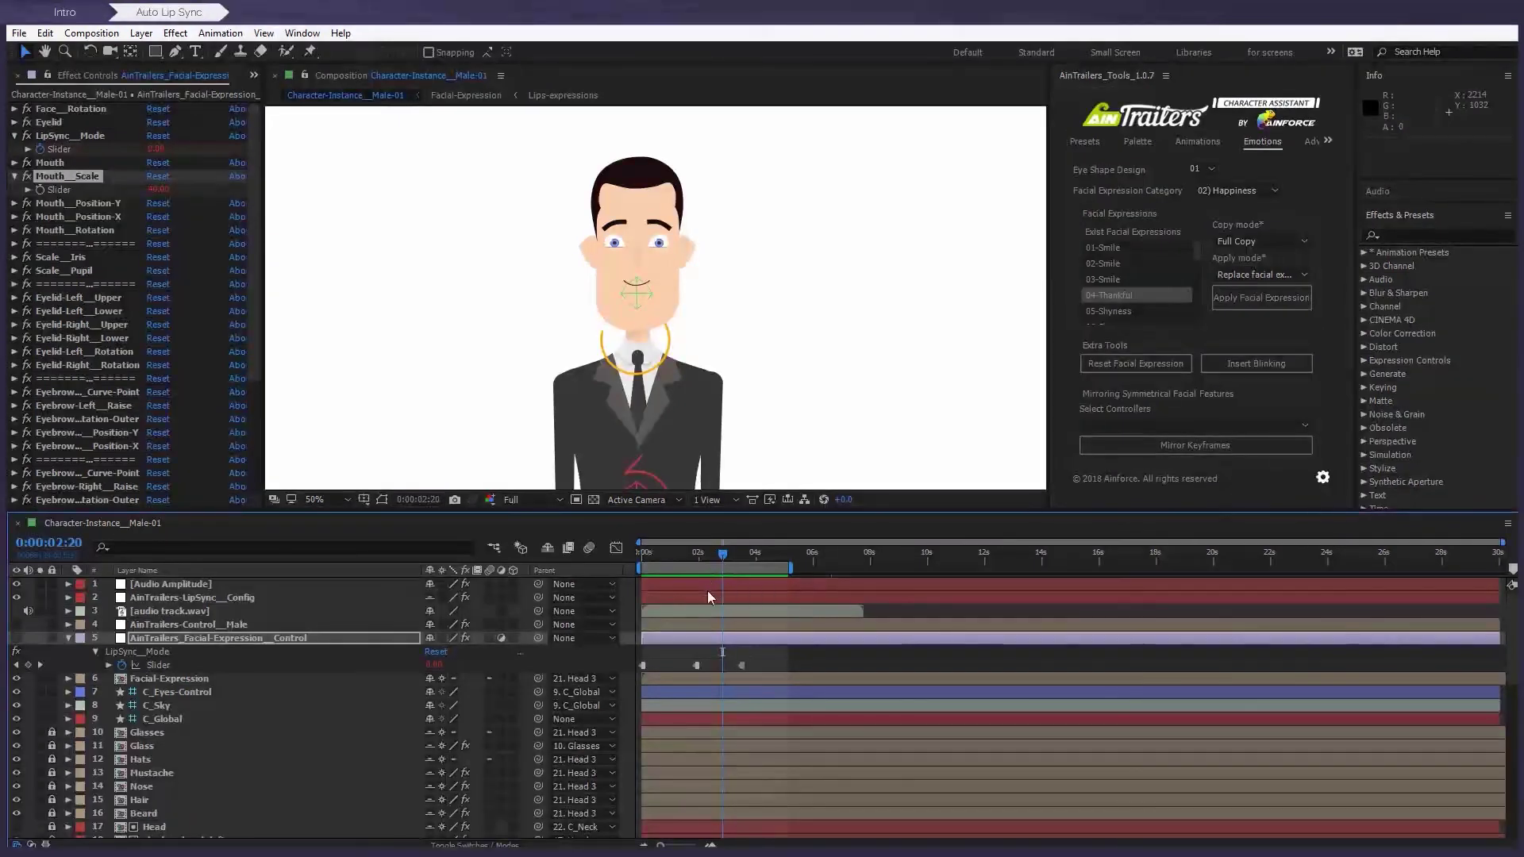
pyautogui.click(15, 163)
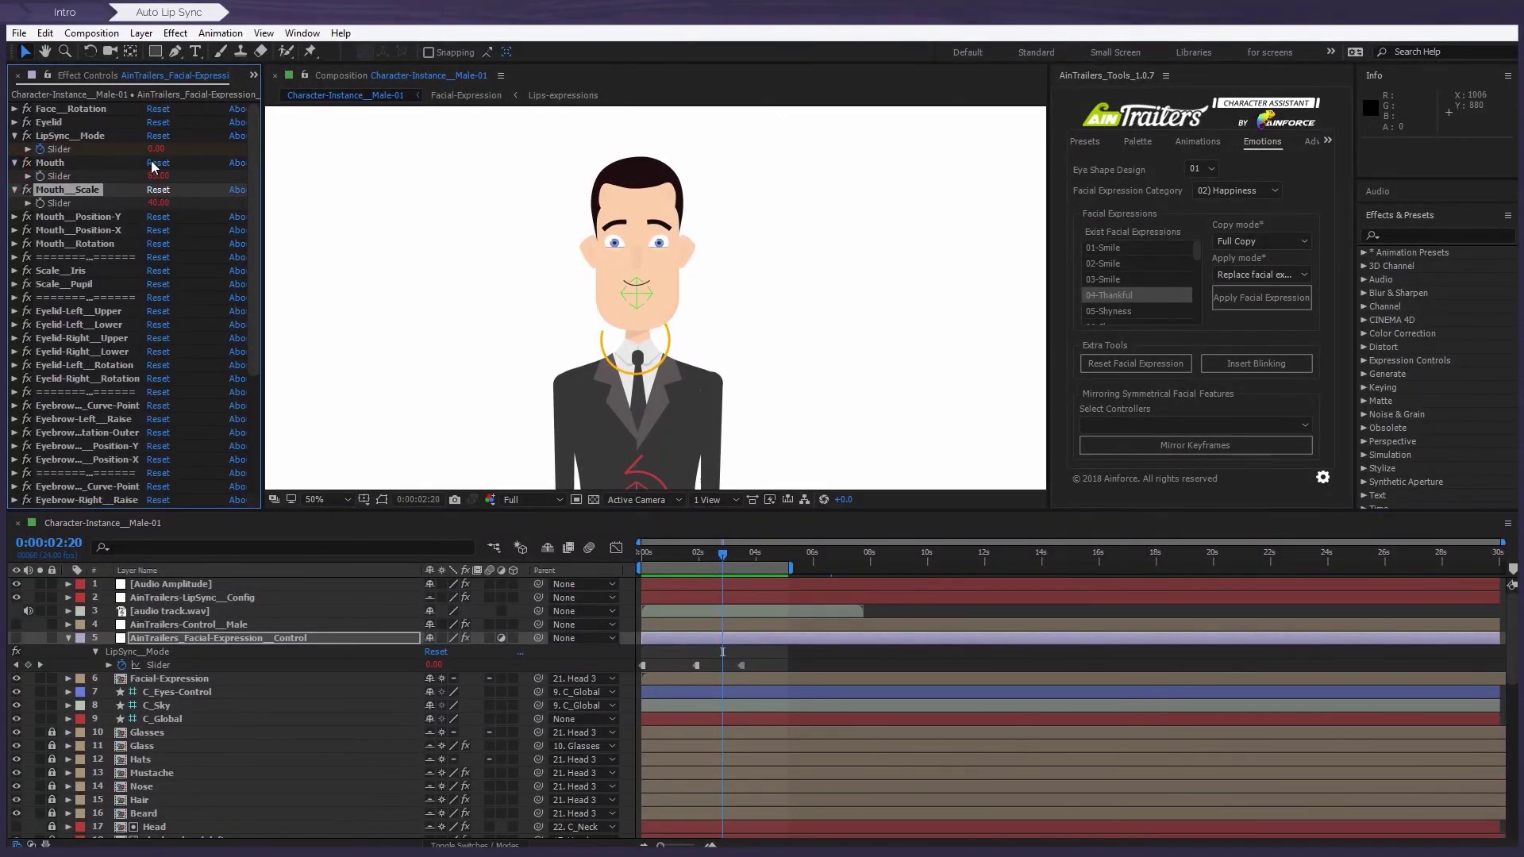